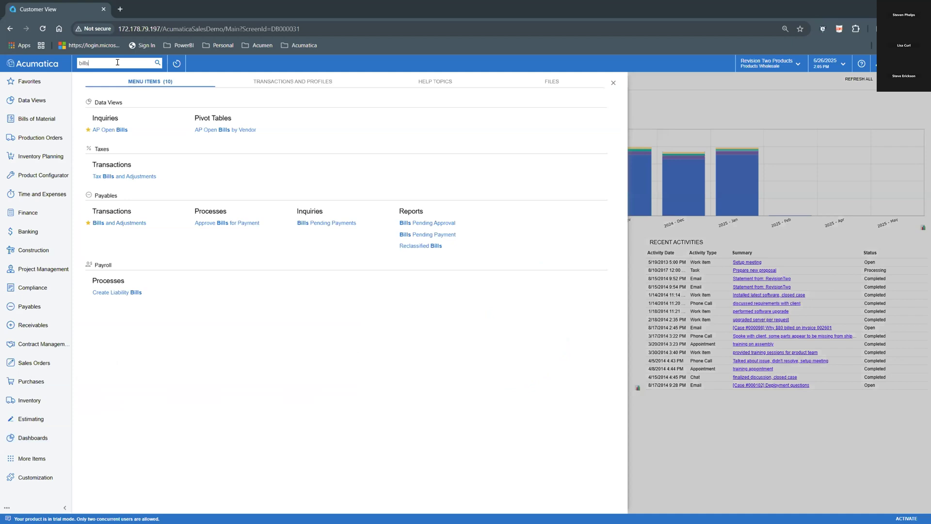
Open the Bills and Adjustments list under Payables and open its underlying generic inquiry for editing
{"action": "left_click", "coordinate": [121, 222]}
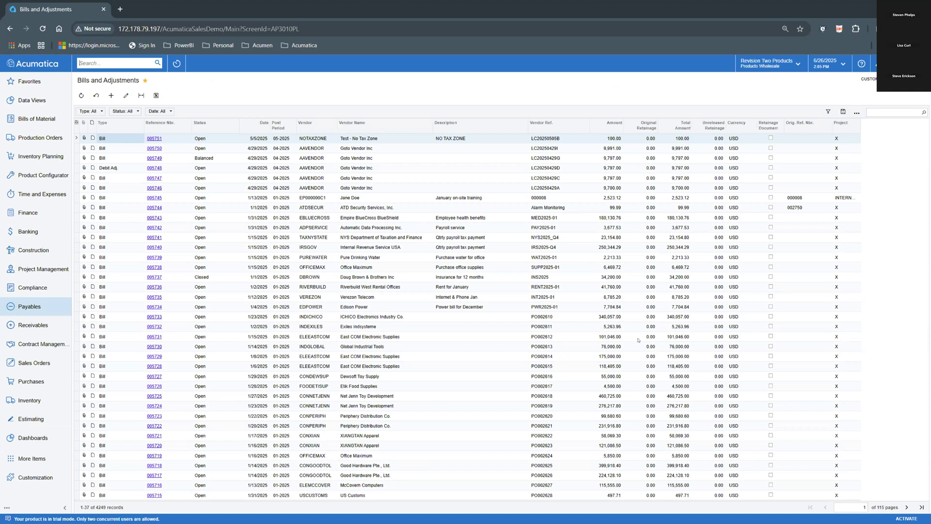
{"action": "left_click", "coordinate": [868, 78]}
{"action": "left_click", "coordinate": [872, 91]}
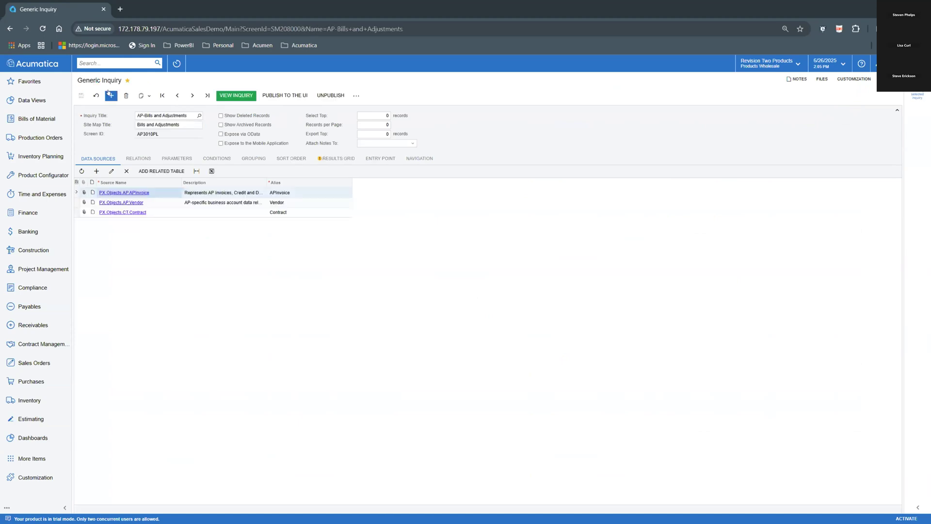
Copy the AP-Bills and Adjustments inquiry definition, start a blank generic inquiry, and check the clipboard options there
{"action": "left_click", "coordinate": [144, 95]}
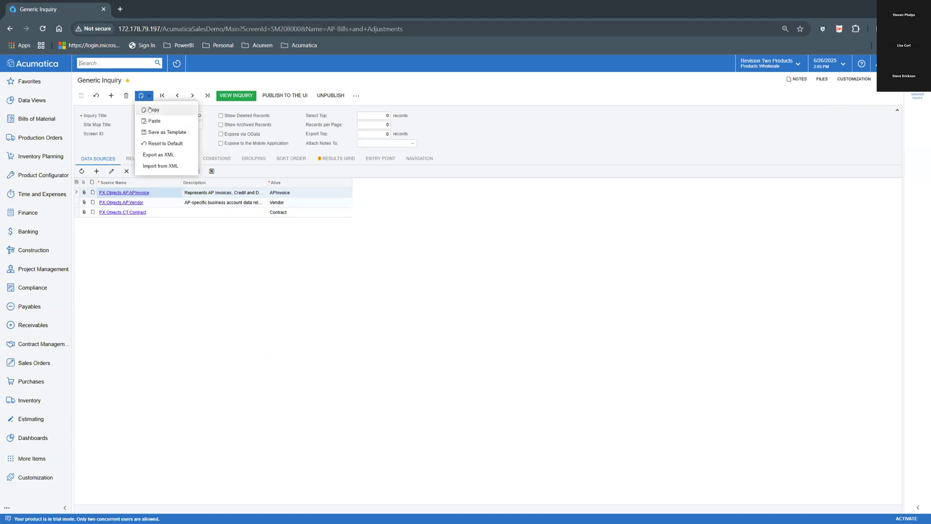
{"action": "left_click", "coordinate": [148, 109]}
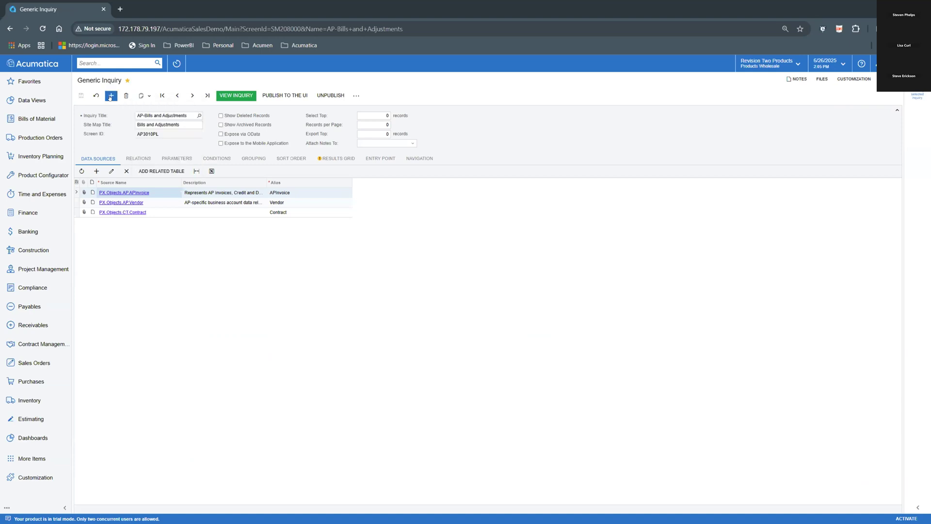
{"action": "left_click", "coordinate": [110, 96]}
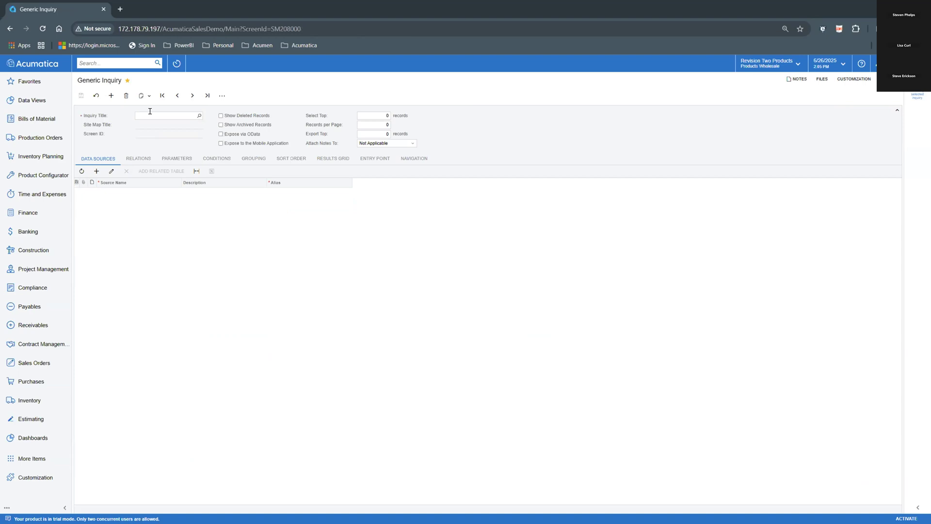
{"action": "left_click", "coordinate": [148, 97]}
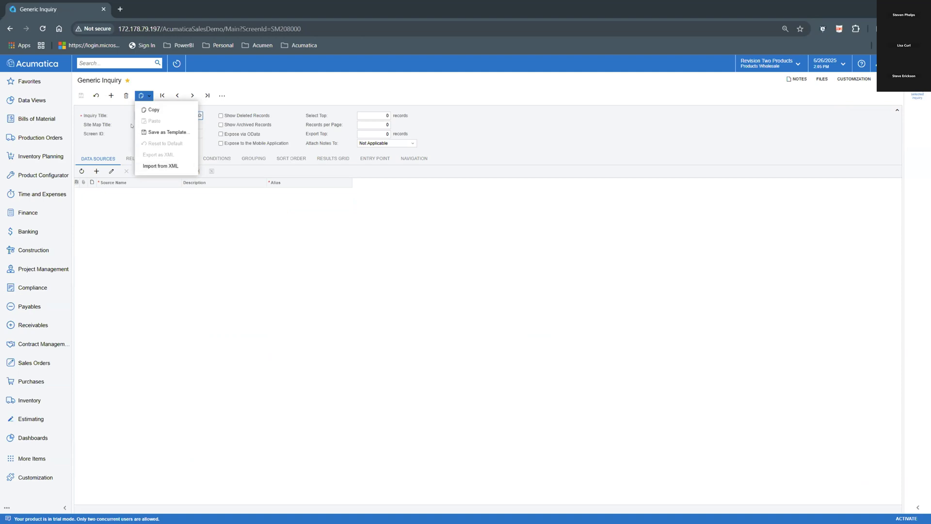
{"action": "left_click", "coordinate": [131, 118]}
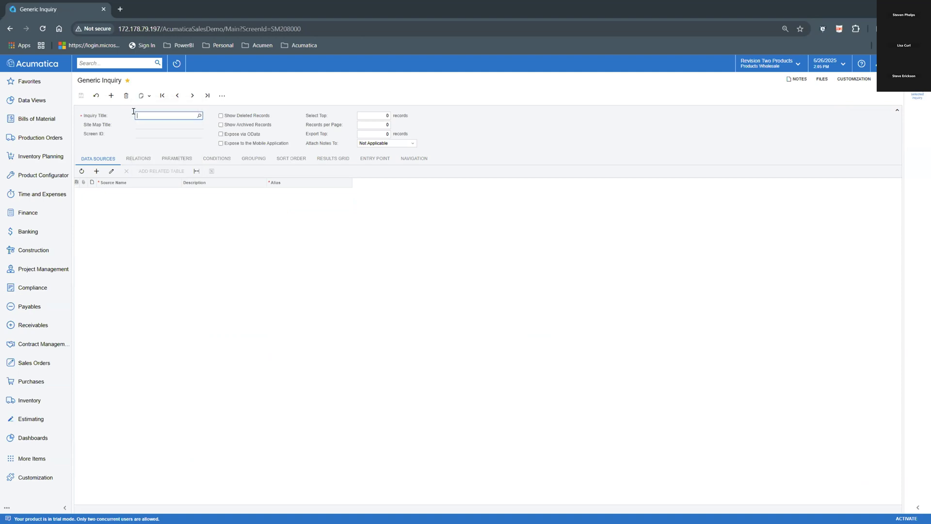
Load the existing AP Open Bills inquiry and show its conditions
{"action": "type", "text": "AP Open Bills"}
{"action": "key", "text": "Tab"}
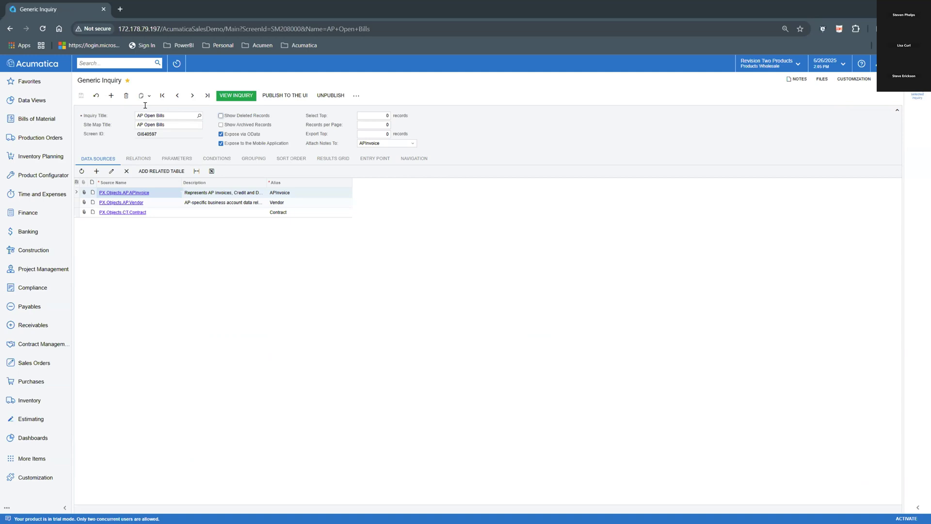
{"action": "left_click", "coordinate": [207, 160]}
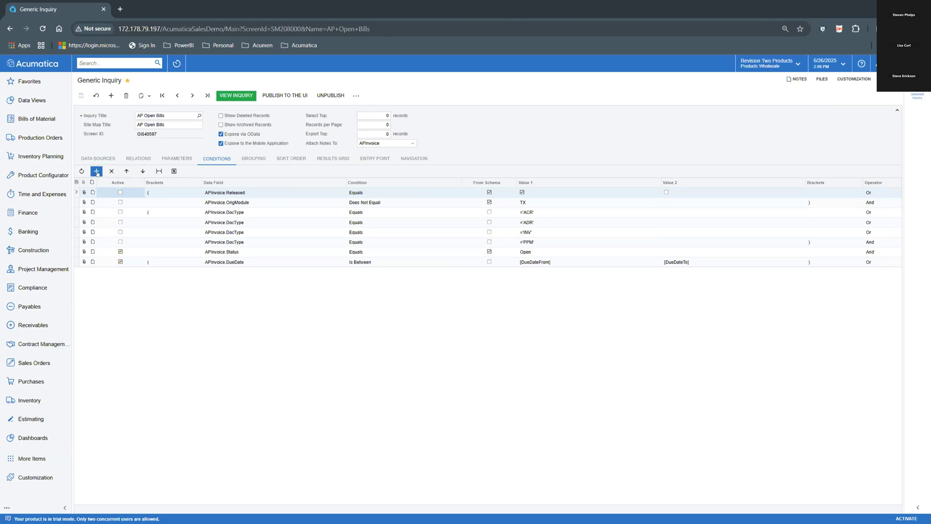
Clear and re-enable From Schema on the APInvoice.Status Equals condition, and choose Open as its first value
{"action": "left_click", "coordinate": [222, 253]}
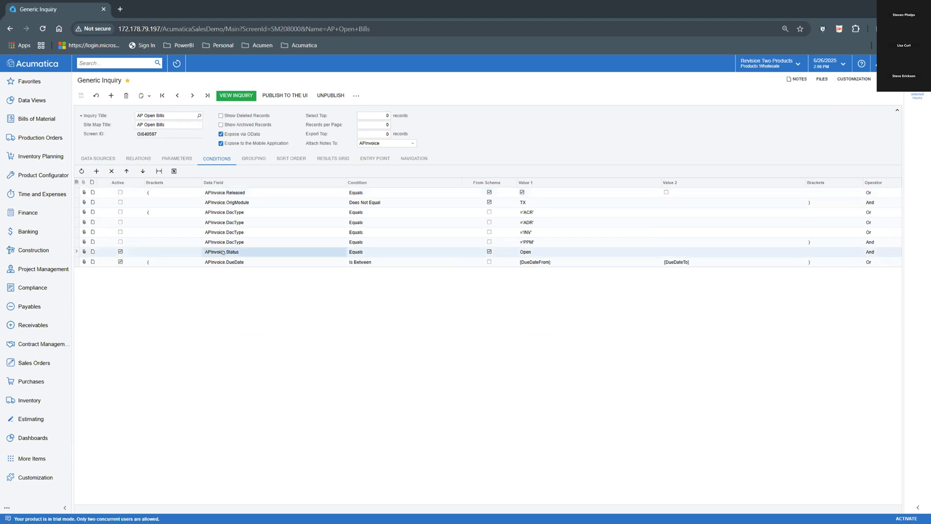
{"action": "left_click", "coordinate": [260, 255]}
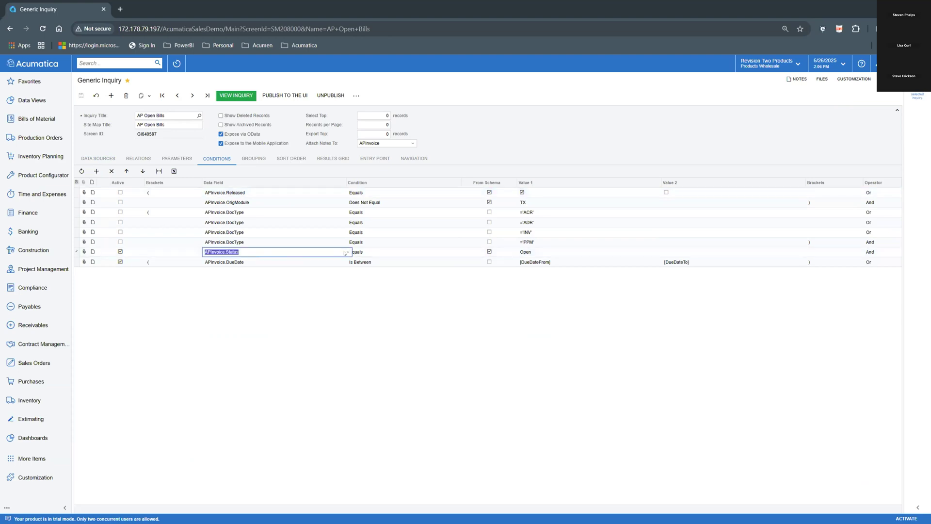
{"action": "left_click", "coordinate": [364, 253]}
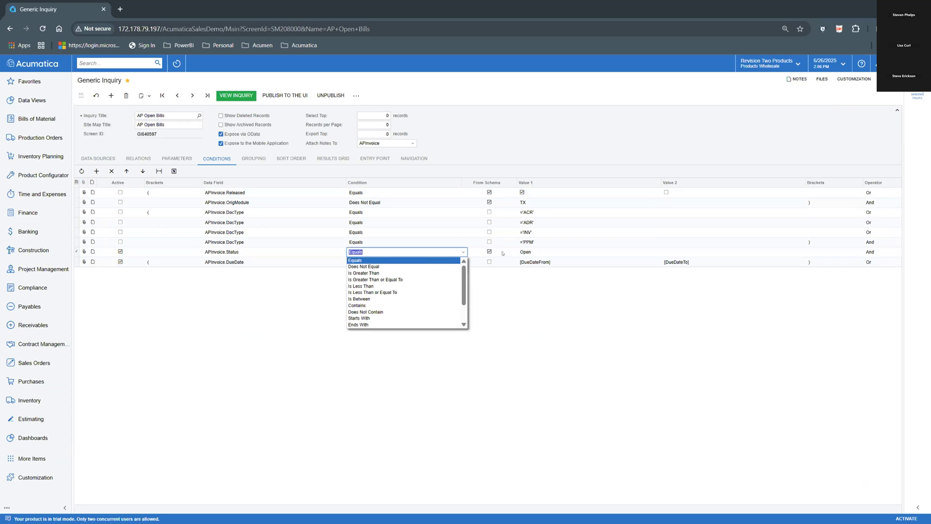
{"action": "left_click", "coordinate": [489, 251]}
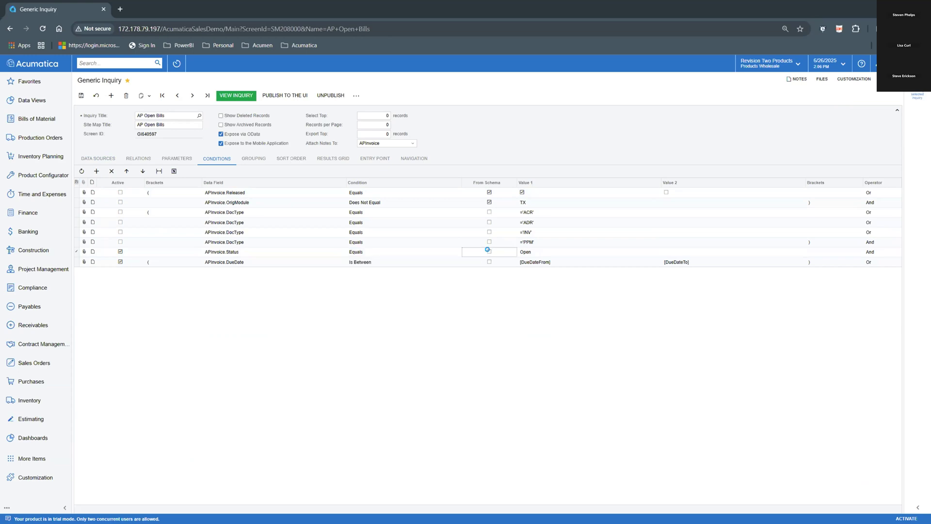
{"action": "left_click", "coordinate": [488, 251]}
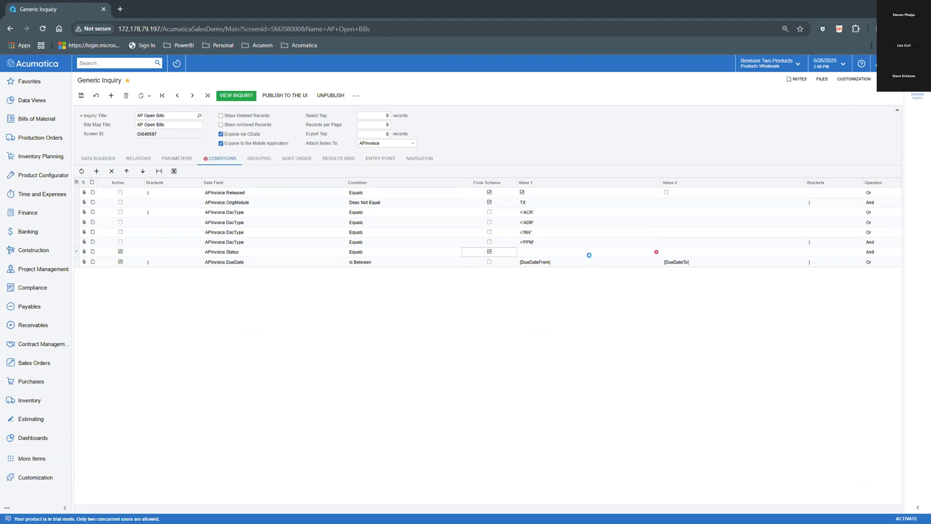
{"action": "left_click", "coordinate": [591, 253]}
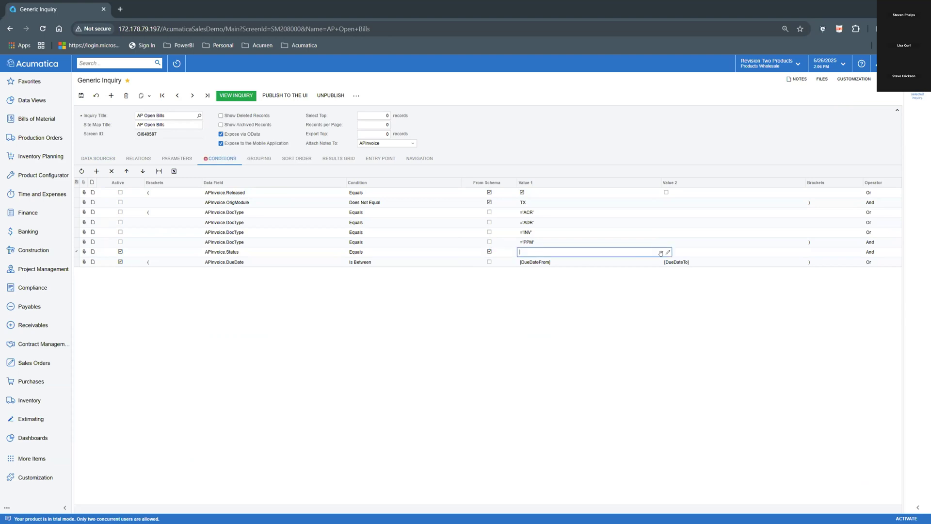
{"action": "left_click", "coordinate": [661, 252]}
{"action": "left_click", "coordinate": [530, 289]}
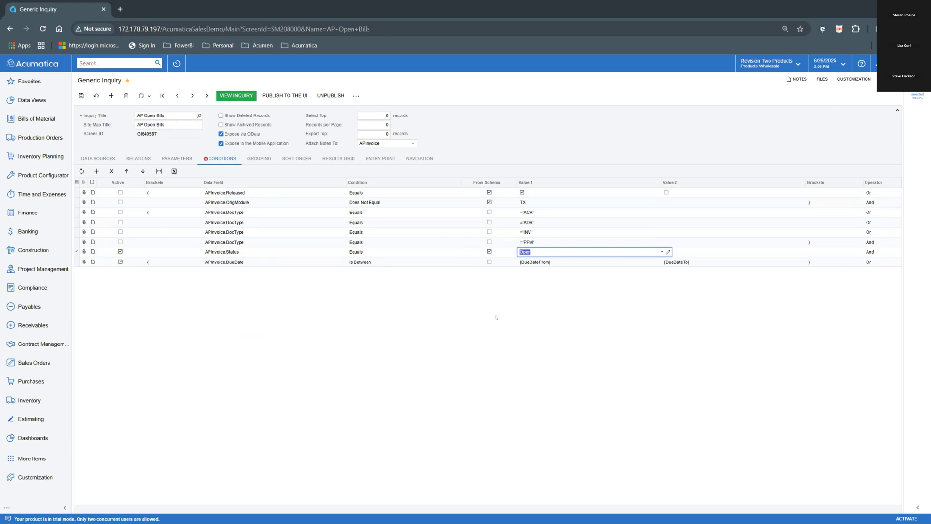
Examine the DueDateFrom parameter's schema field choices and the APInvoice.DueDate condition that uses the two date parameters
{"action": "left_click", "coordinate": [171, 157]}
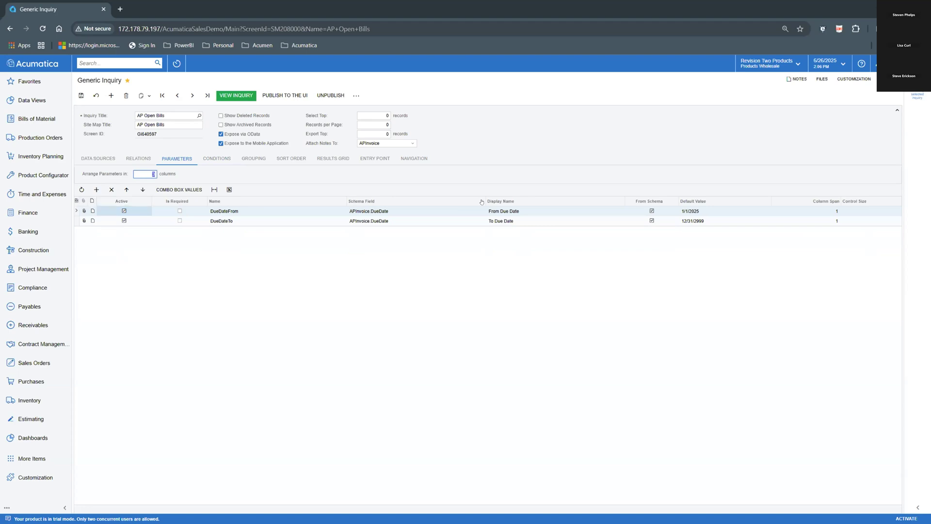
{"action": "left_click", "coordinate": [391, 212]}
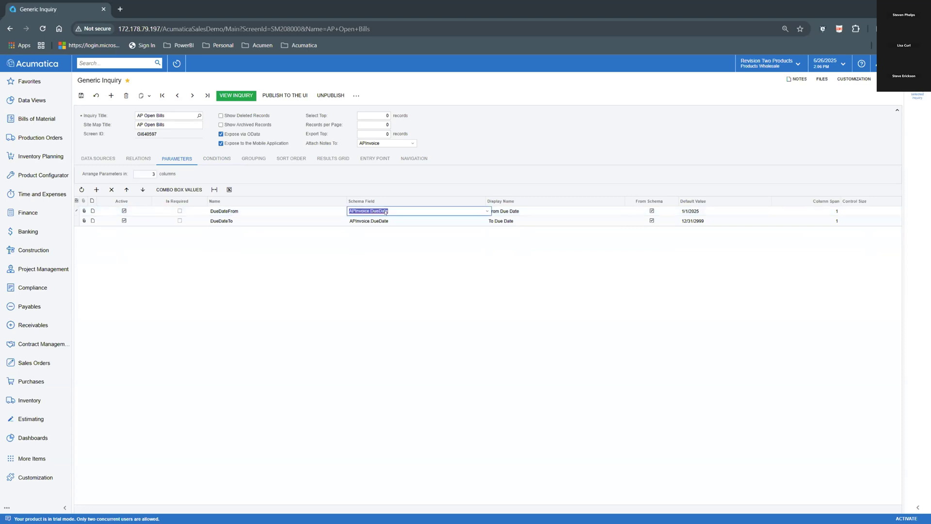
{"action": "left_click", "coordinate": [486, 211]}
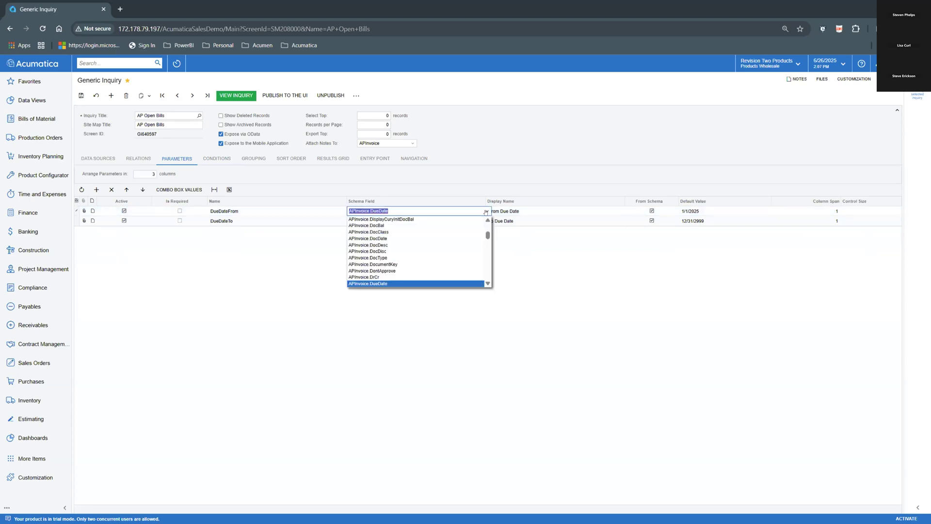
{"action": "left_click", "coordinate": [514, 232]}
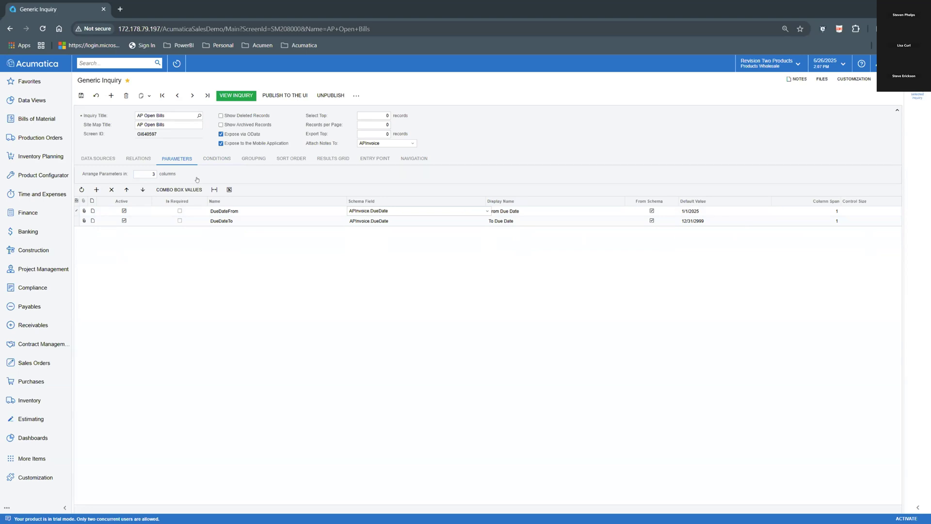
{"action": "left_click", "coordinate": [217, 159]}
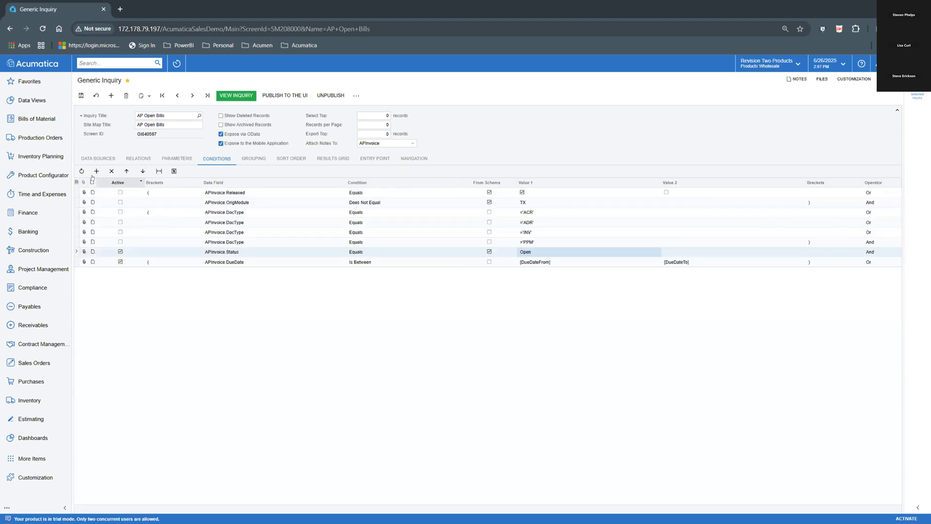
{"action": "left_click", "coordinate": [217, 262]}
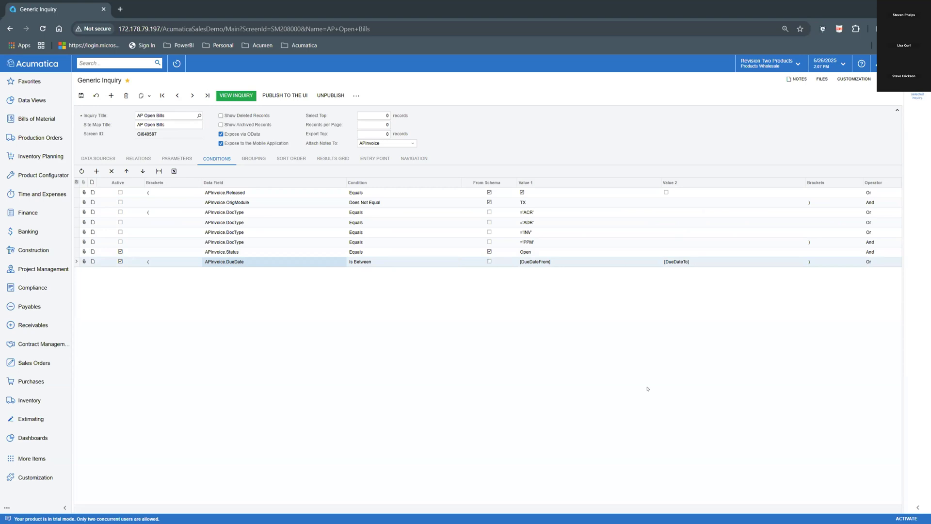
Examine the vendor AcctCD and APInvoice CuryDocBal fields in the inquiry's results grid
{"action": "left_click", "coordinate": [333, 159]}
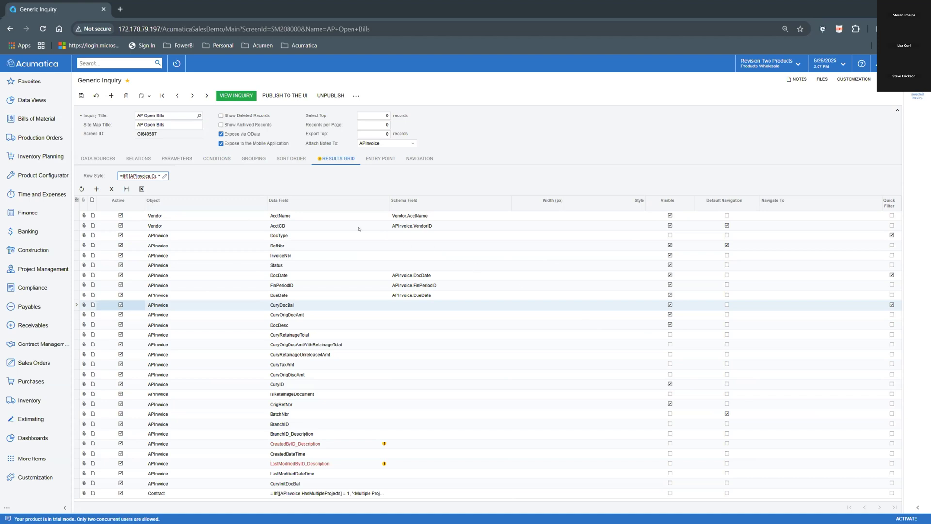
{"action": "left_click", "coordinate": [384, 225]}
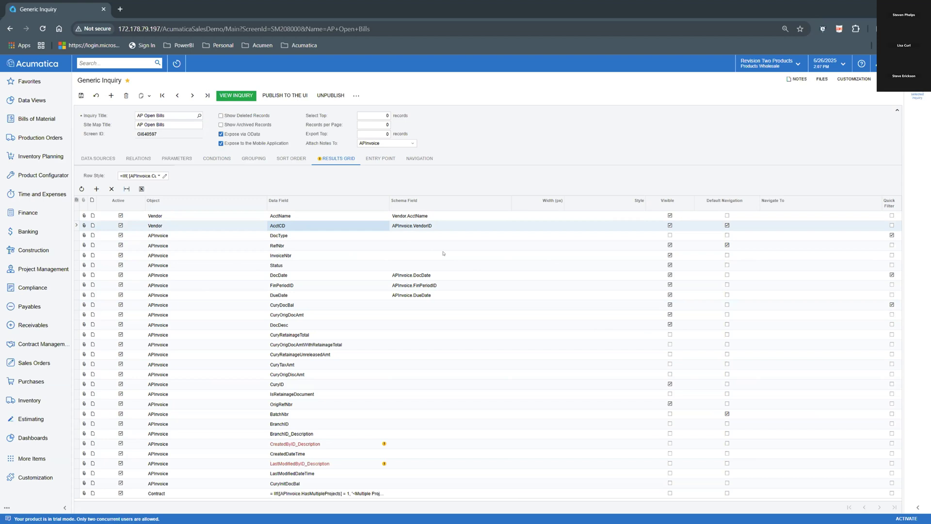
{"action": "left_click", "coordinate": [328, 306]}
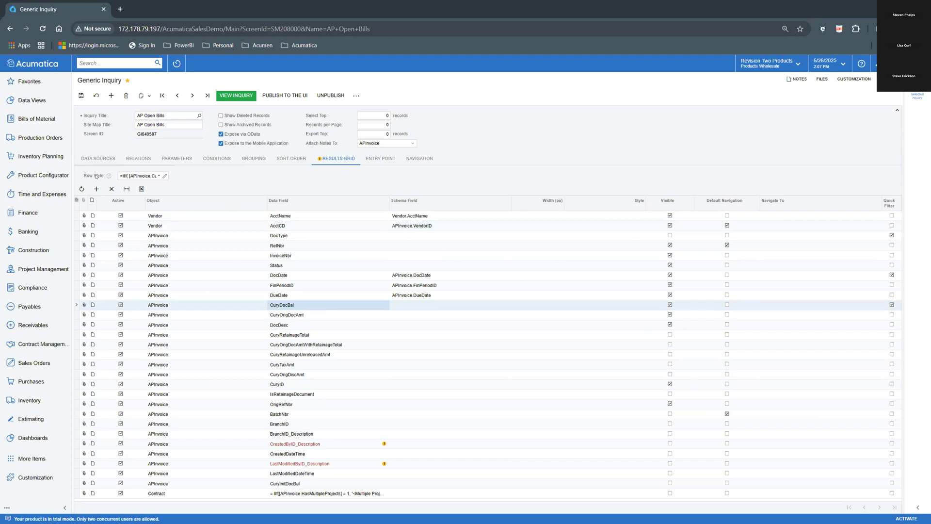
Open the results grid's row style formula and add an IIf( expr, truePart, falsePart ) function below the existing expression
{"action": "left_click", "coordinate": [164, 176]}
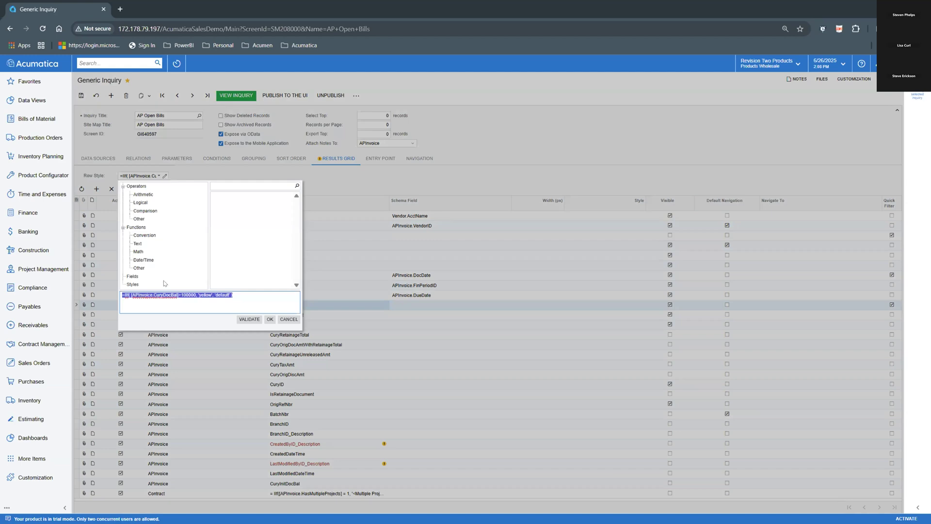
{"action": "left_click", "coordinate": [136, 307]}
{"action": "left_click", "coordinate": [139, 268]}
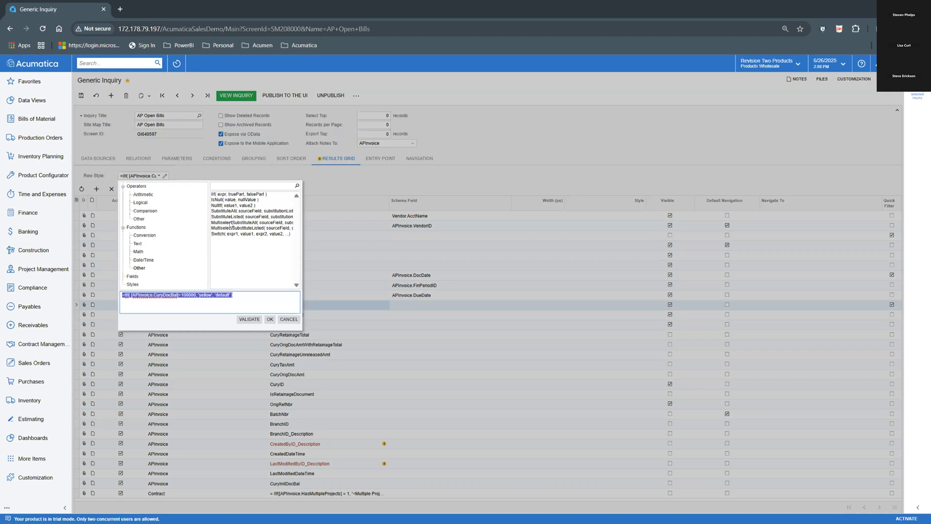
{"action": "left_click", "coordinate": [241, 271]}
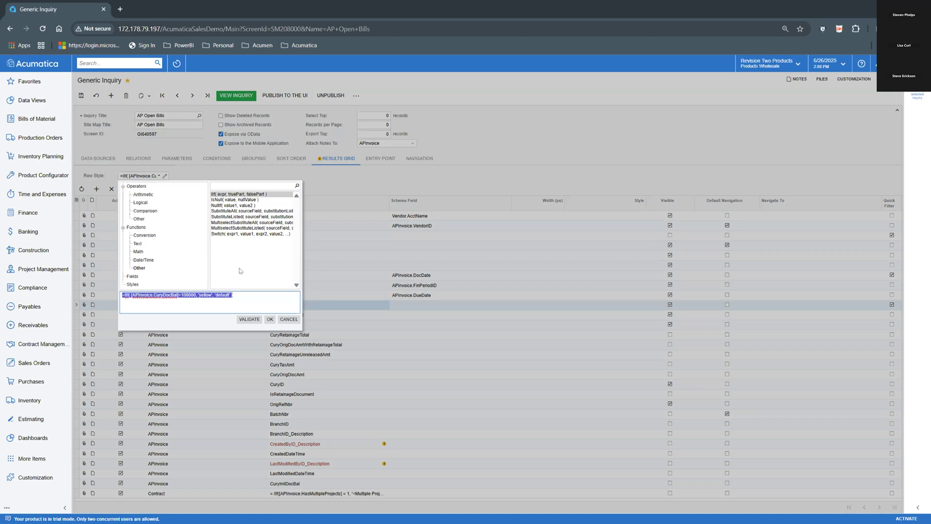
{"action": "left_click", "coordinate": [242, 195]}
{"action": "left_click", "coordinate": [133, 297]}
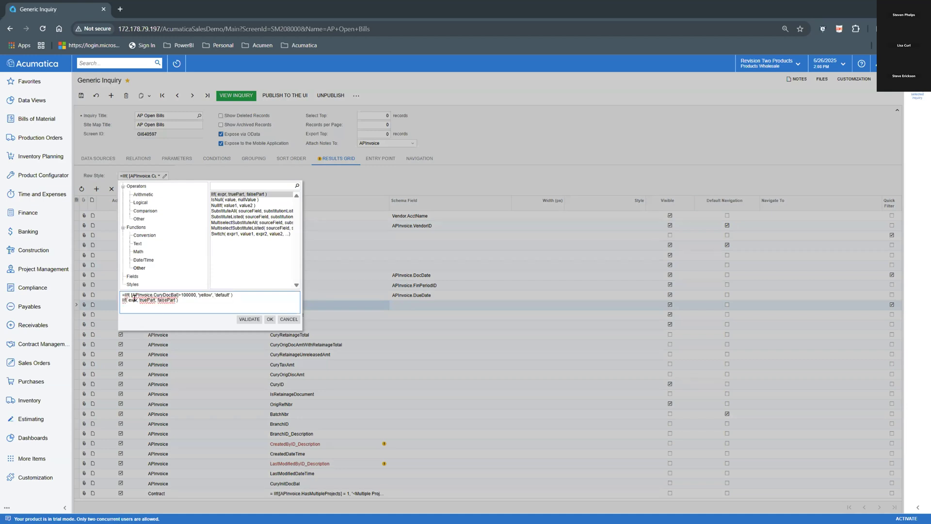
Replace the expr placeholder in the new IIf function with the condition [APInvoice.CuryDocBal]>100000
{"action": "double_click", "coordinate": [133, 300]}
{"action": "left_click", "coordinate": [133, 275]}
{"action": "key", "text": "ctrl+a"}
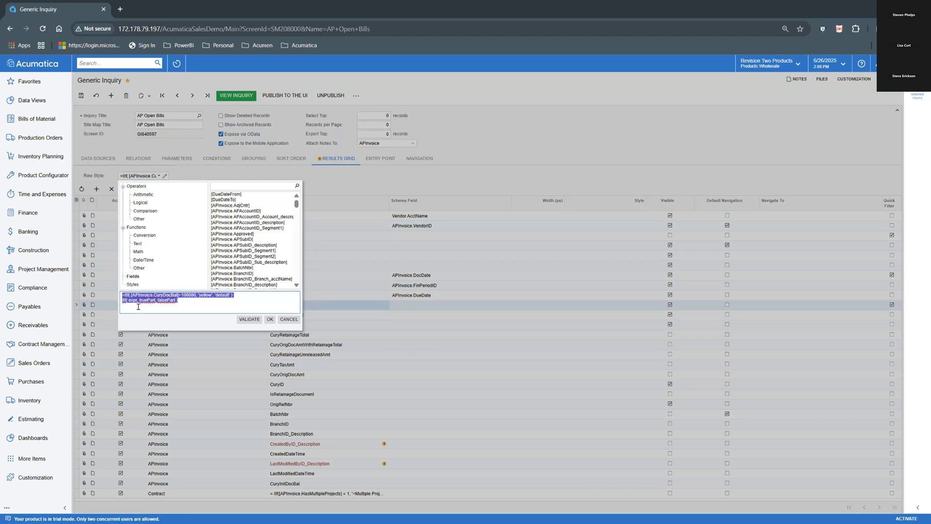
{"action": "double_click", "coordinate": [134, 300]}
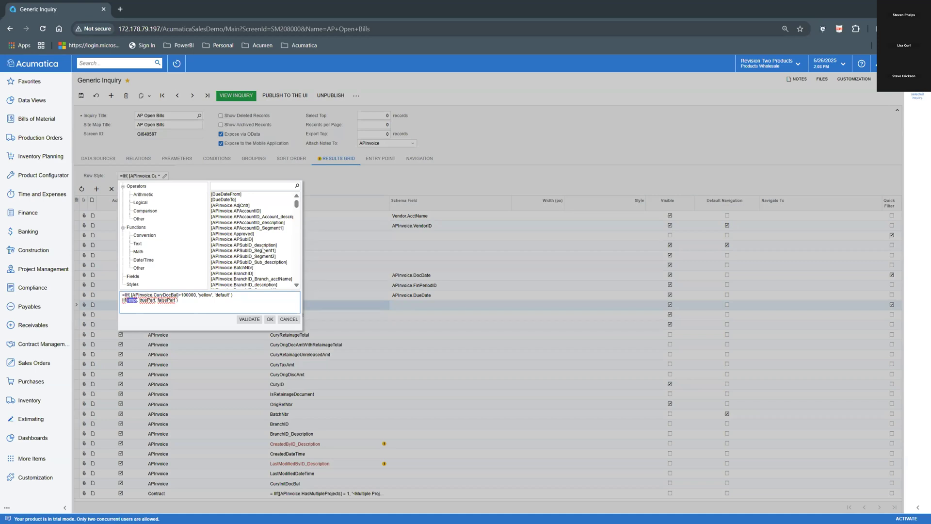
{"action": "scroll", "coordinate": [264, 262], "scroll_direction": "down", "scroll_amount": 2}
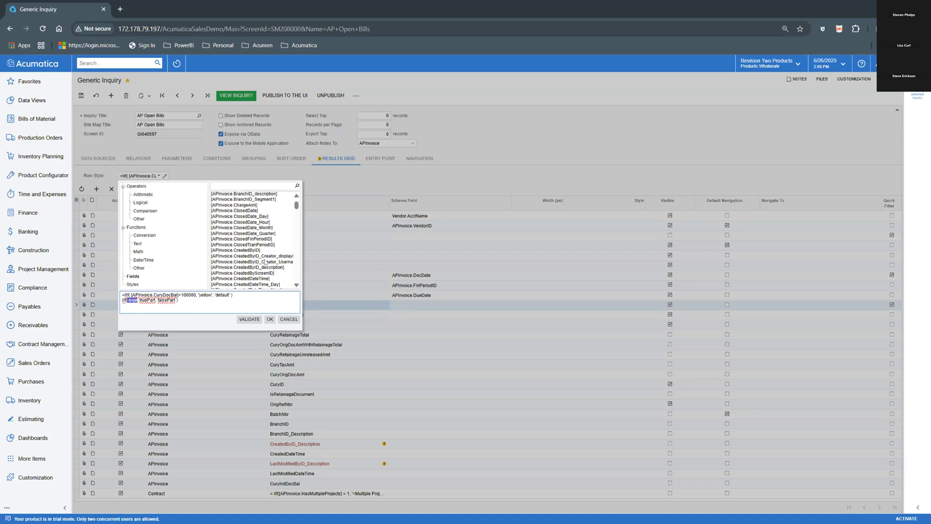
{"action": "scroll", "coordinate": [264, 262], "scroll_direction": "down", "scroll_amount": 2}
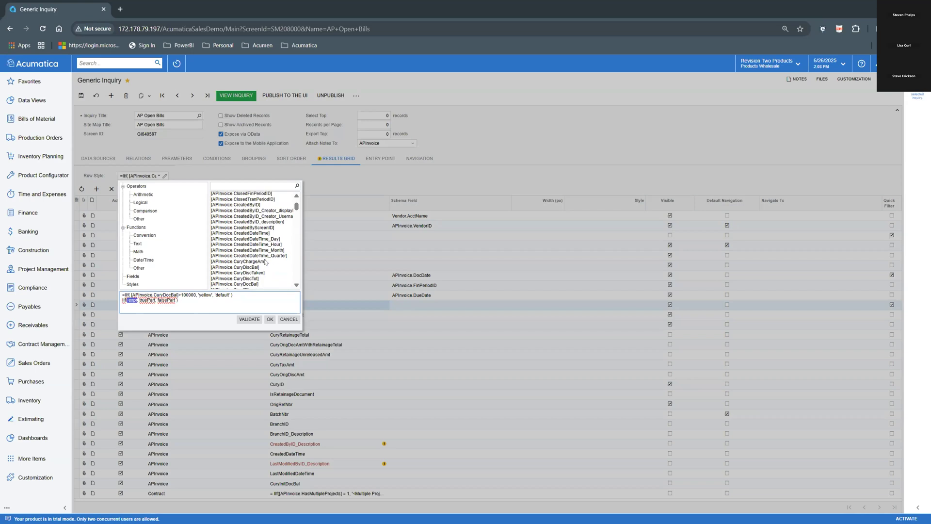
{"action": "double_click", "coordinate": [252, 284]}
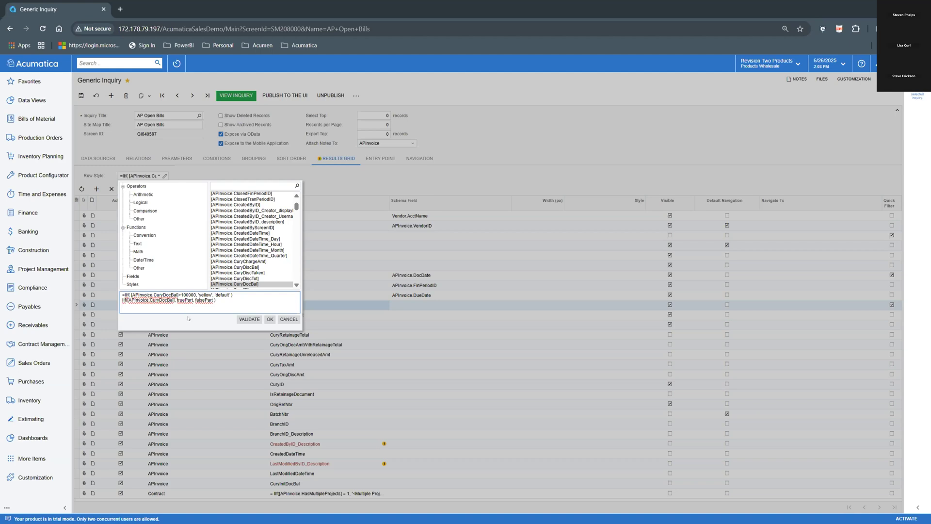
{"action": "type", "text": ">100000"}
Replace the truePart placeholder in the second IIf function with the 'yellow' style
{"action": "left_click_drag", "start_coordinate": [195, 299], "coordinate": [208, 299]}
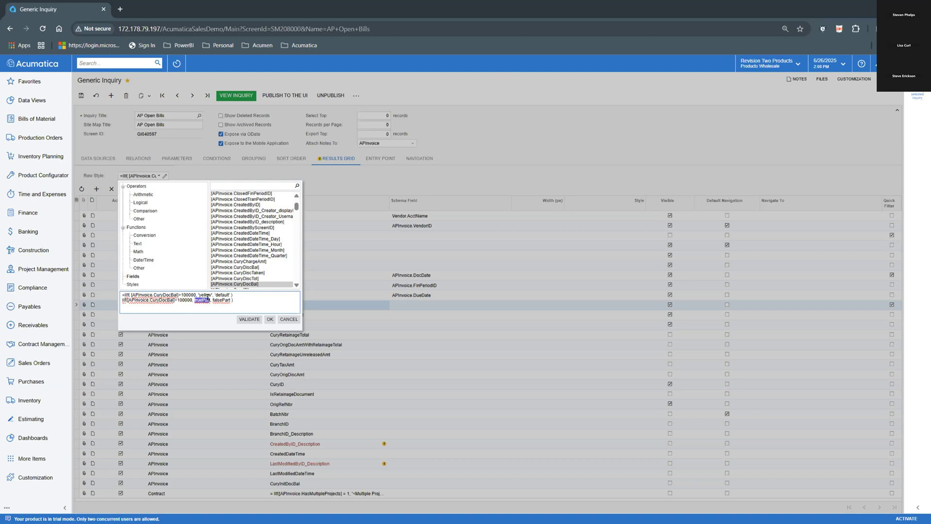
{"action": "left_click", "coordinate": [136, 284]}
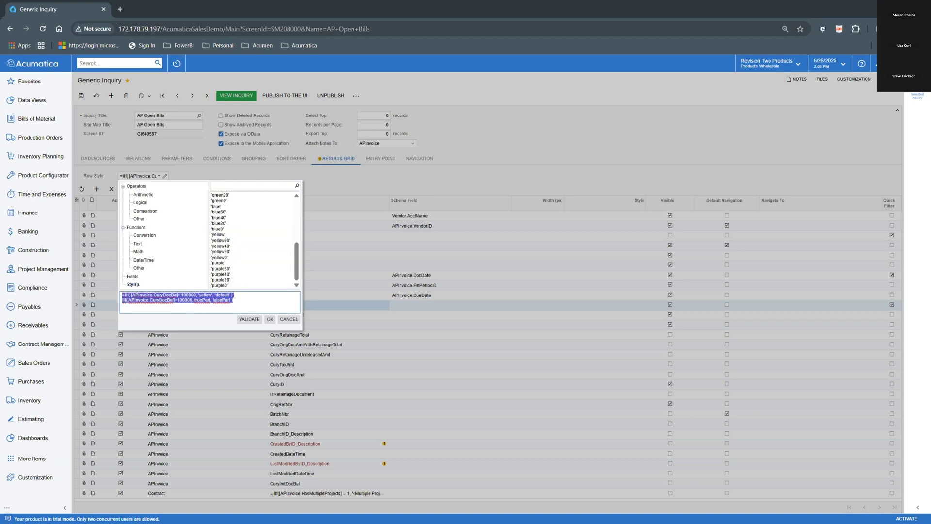
{"action": "left_click", "coordinate": [193, 295]}
{"action": "left_click_drag", "start_coordinate": [195, 299], "coordinate": [208, 299]}
{"action": "key", "text": "Left"}
{"action": "key", "text": "Delete"}
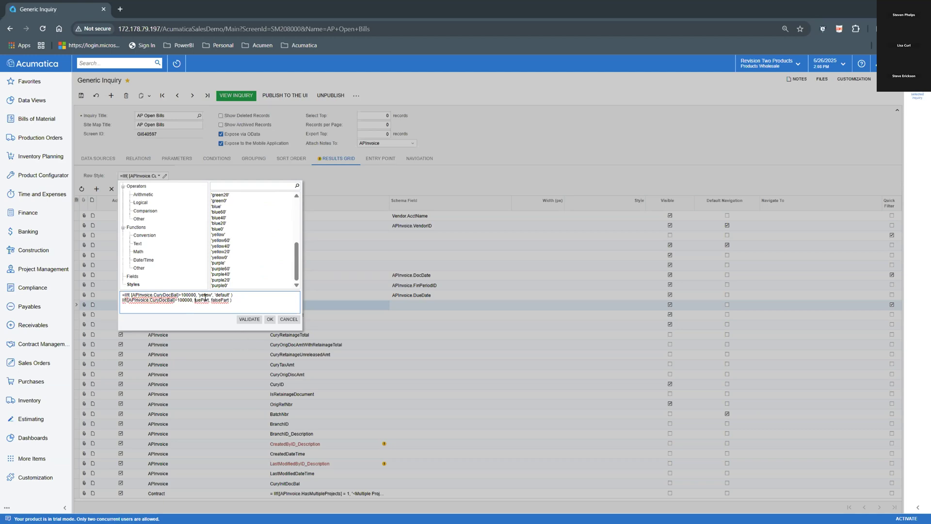
{"action": "left_click_drag", "start_coordinate": [208, 298], "coordinate": [192, 295]}
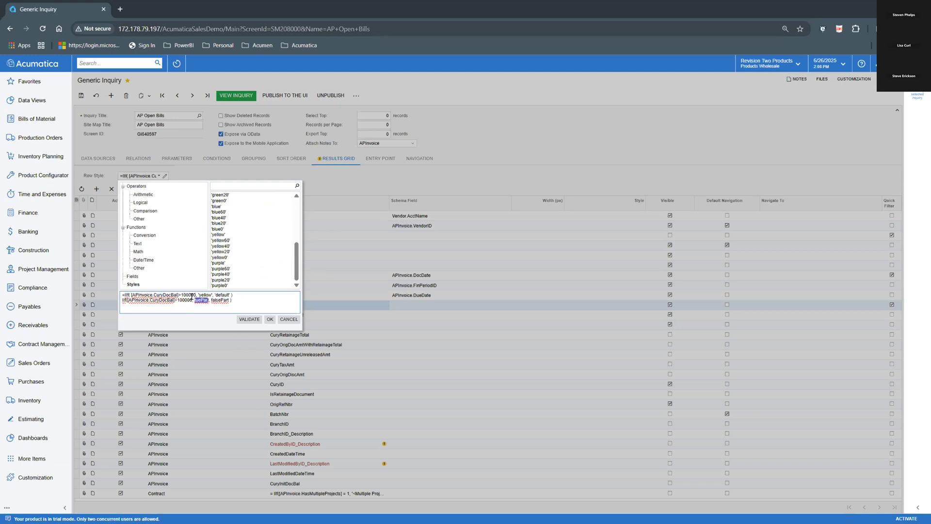
{"action": "double_click", "coordinate": [225, 235]}
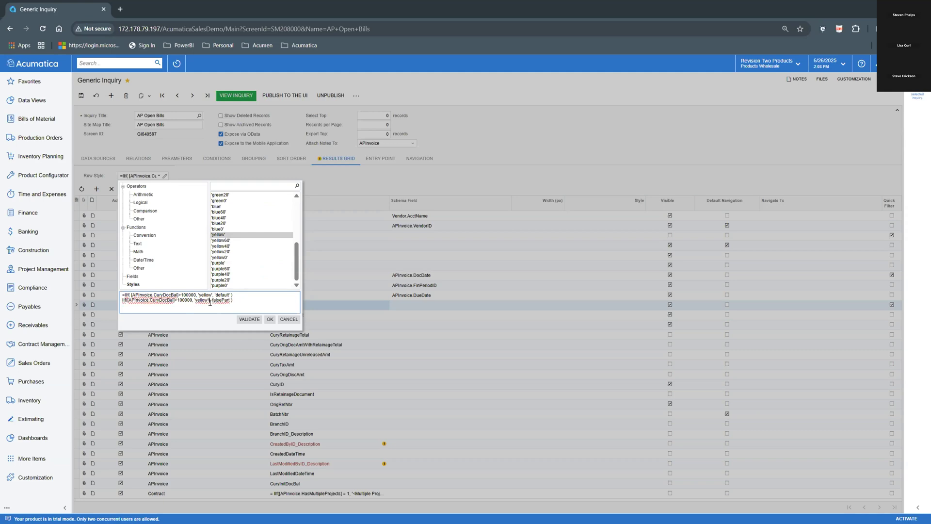
Replace the falsePart placeholder in the second IIf function with the 'default' style
{"action": "key", "text": "Delete"}
{"action": "left_click_drag", "start_coordinate": [227, 296], "coordinate": [210, 296]}
{"action": "left_click_drag", "start_coordinate": [294, 267], "coordinate": [294, 208]}
{"action": "double_click", "coordinate": [220, 194]}
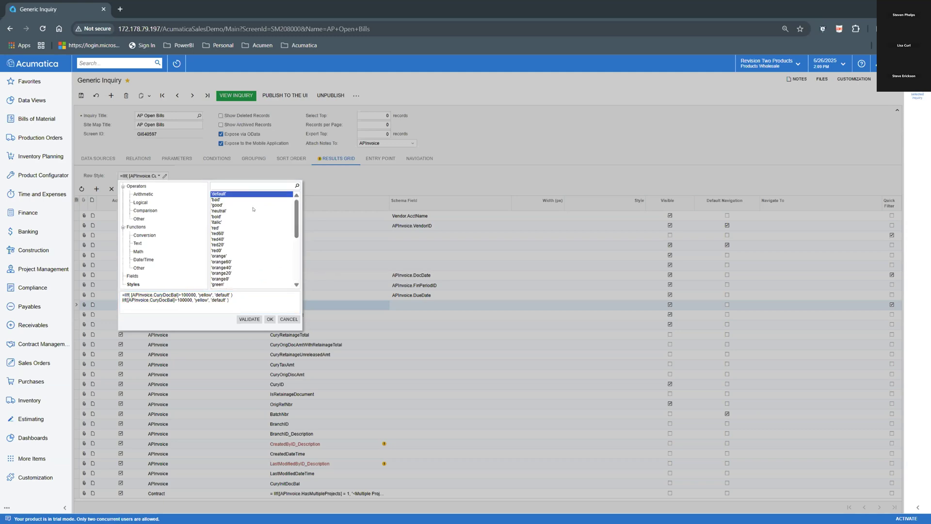
Delete the second IIf line from the row style formula, then validate and accept the remaining expression
{"action": "left_click", "coordinate": [228, 298]}
{"action": "key", "text": "ctrl+a"}
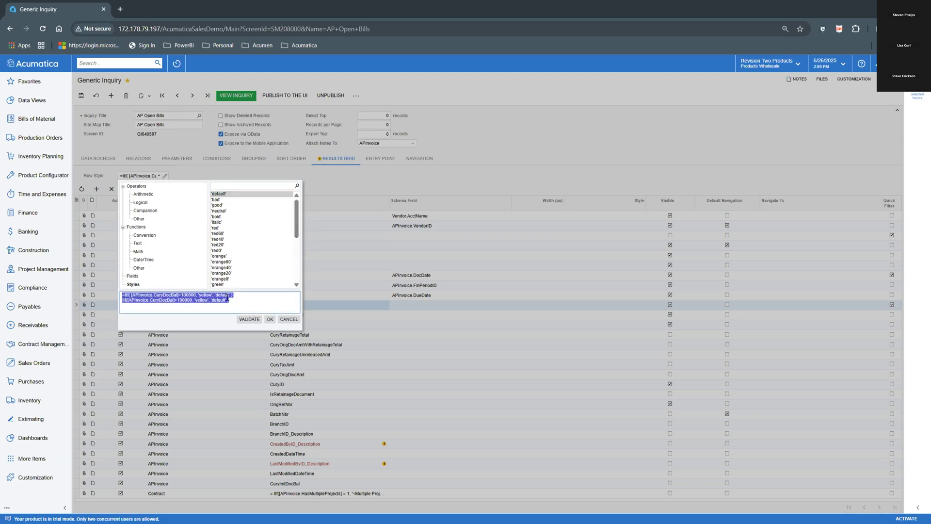
{"action": "left_click_drag", "start_coordinate": [228, 299], "coordinate": [106, 301]}
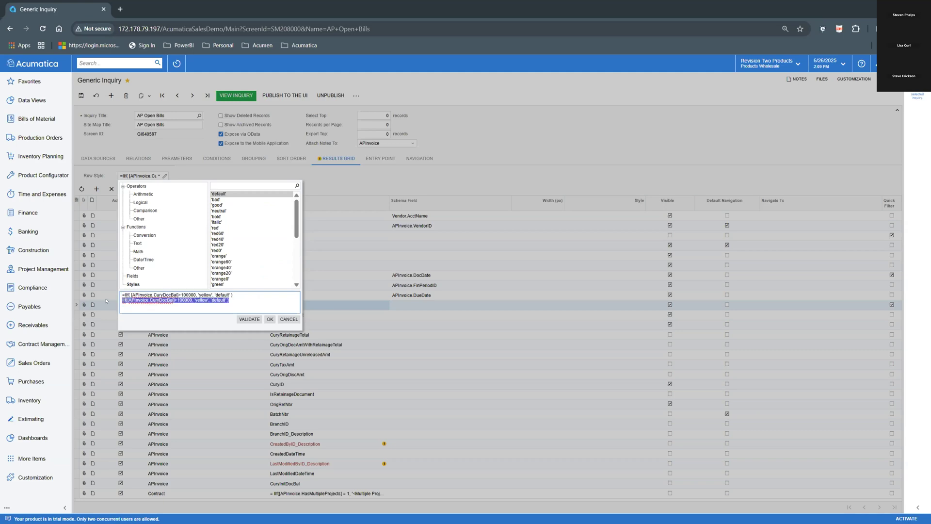
{"action": "key", "text": "BackSpace"}
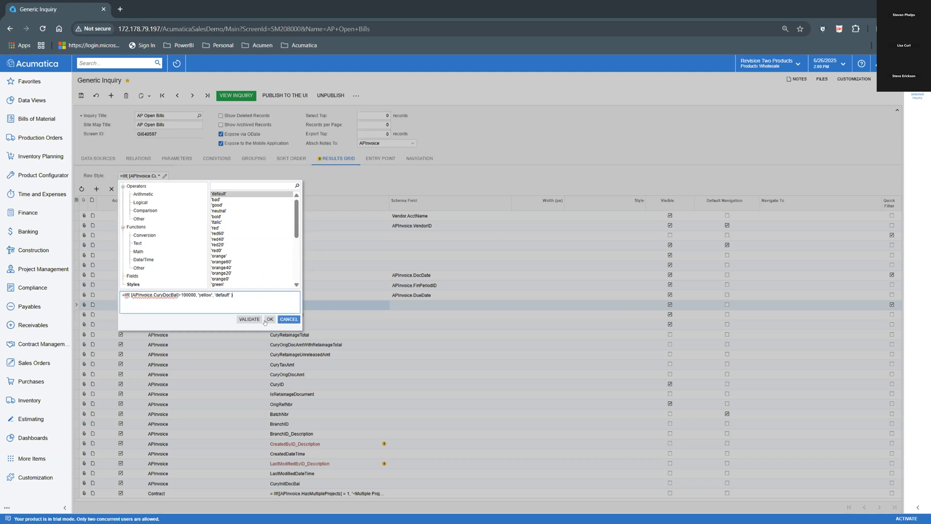
{"action": "left_click", "coordinate": [260, 319]}
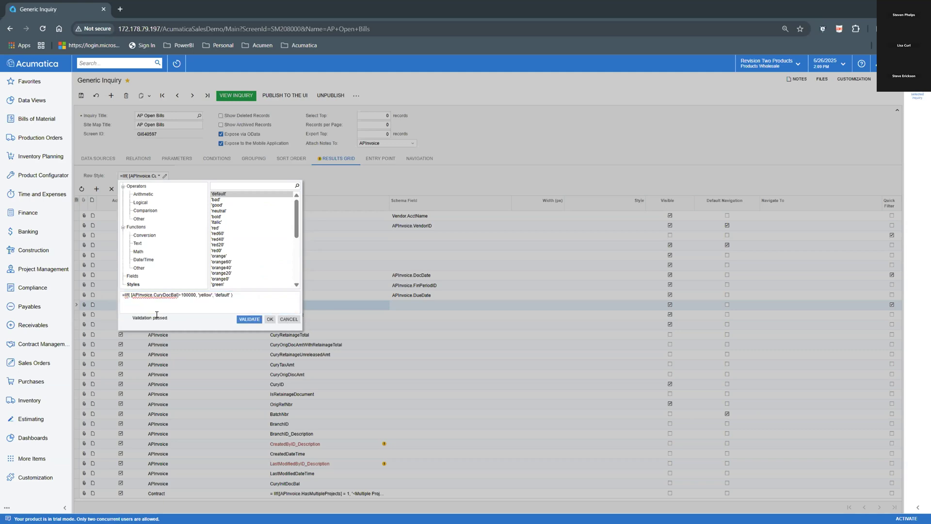
{"action": "left_click", "coordinate": [270, 319]}
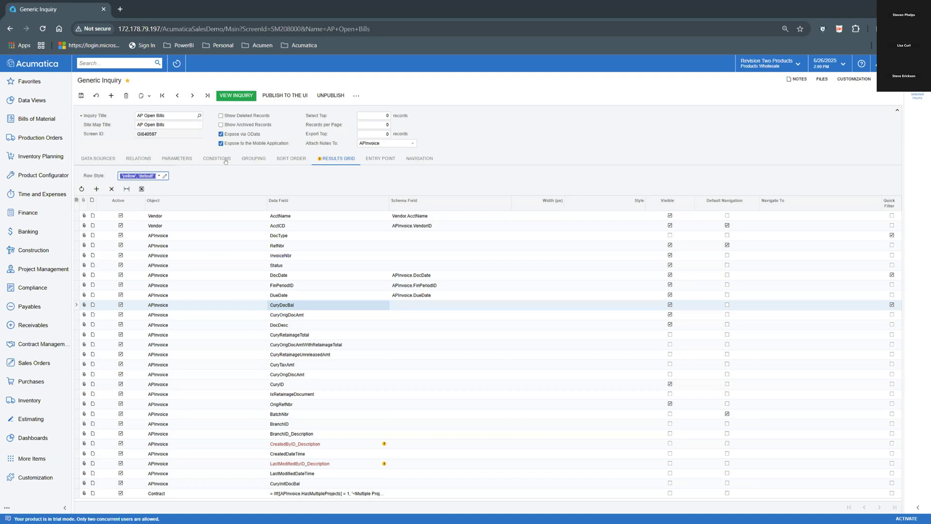
Examine the inquiry's sort order entries for Vendor.AcctName and APInvoice.DueDate
{"action": "left_click", "coordinate": [279, 159]}
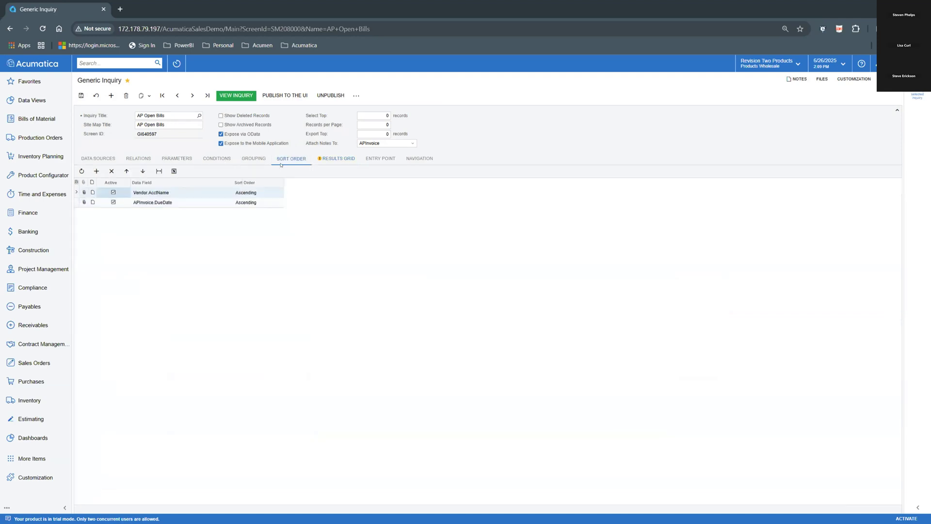
{"action": "left_click", "coordinate": [193, 191]}
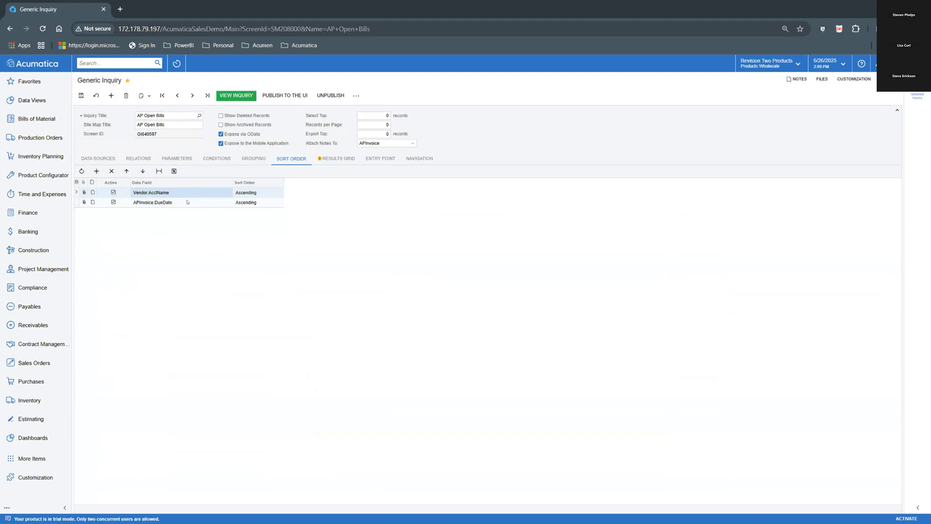
{"action": "left_click", "coordinate": [187, 202]}
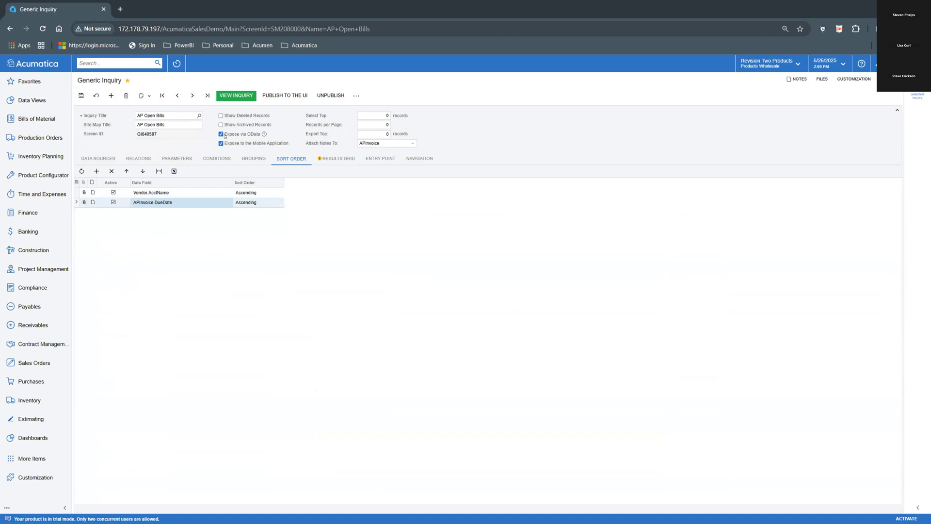
View the AP Open Bills inquiry's output, open the ATDSECUR vendor record from its first row, and close the record
{"action": "left_click", "coordinate": [251, 97]}
{"action": "left_click", "coordinate": [506, 96]}
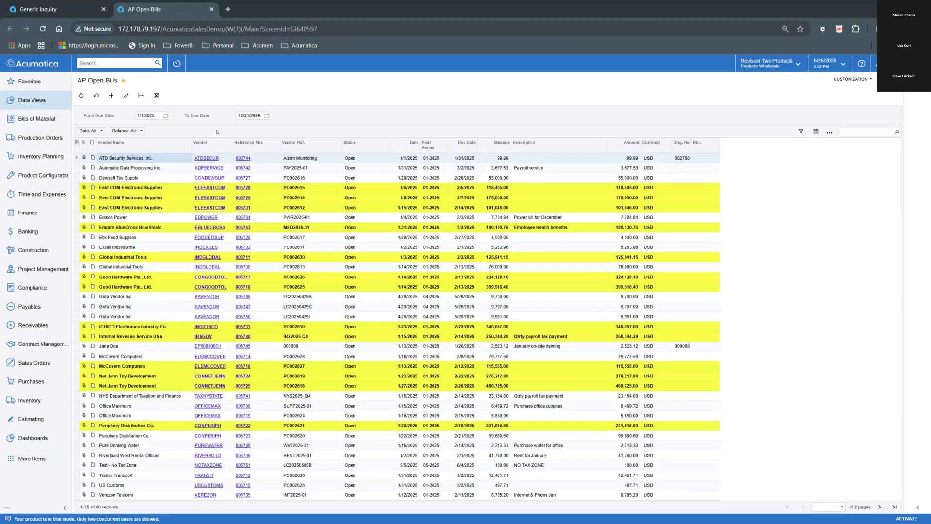
{"action": "left_click", "coordinate": [204, 158]}
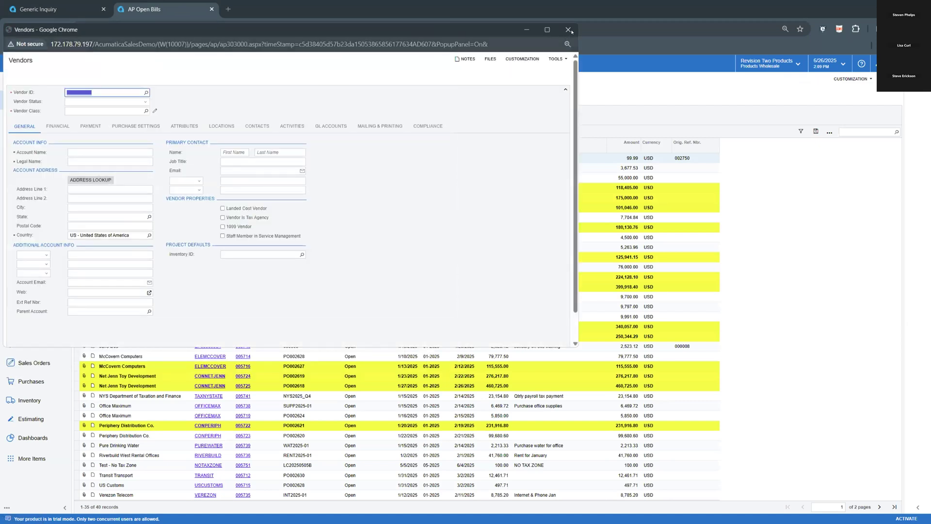
{"action": "left_click", "coordinate": [567, 29]}
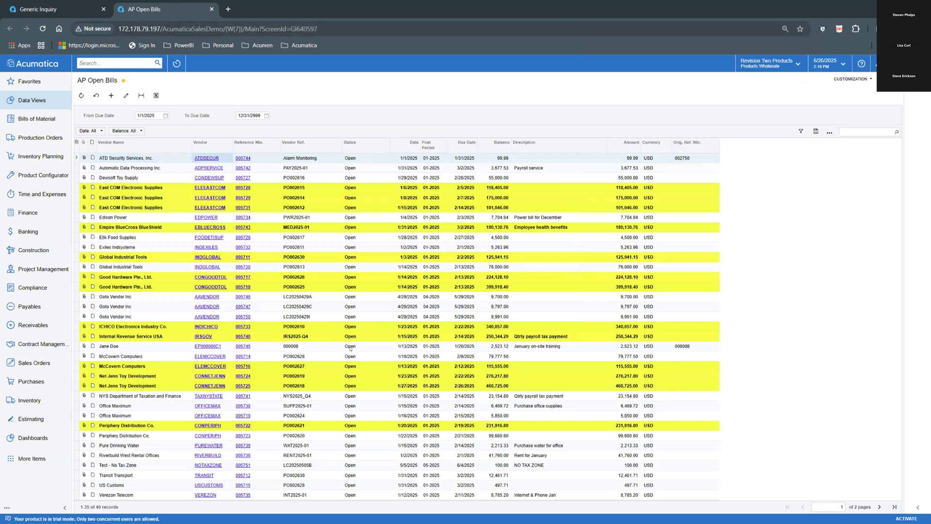
Set the From Due Date filter's month to 3 and change it back to 1
{"action": "left_click", "coordinate": [138, 116]}
{"action": "key", "text": "Delete"}
{"action": "type", "text": "3"}
{"action": "key", "text": "Tab"}
{"action": "left_click", "coordinate": [139, 111]}
{"action": "type", "text": "1"}
{"action": "key", "text": "Tab"}
Open the AP Open Bills pivot table definition and examine its Vendor Name row and Balance value fields
{"action": "left_click", "coordinate": [849, 78]}
{"action": "left_click", "coordinate": [846, 98]}
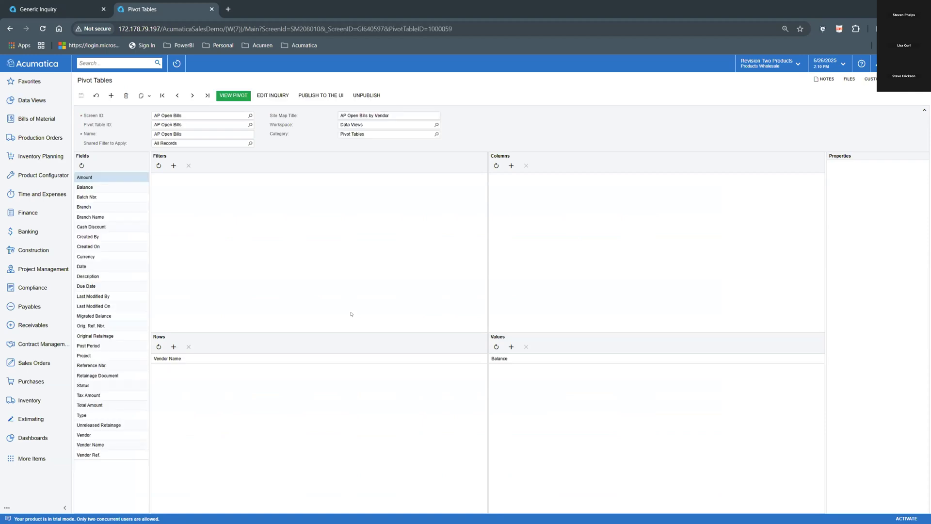
{"action": "left_click", "coordinate": [111, 96]}
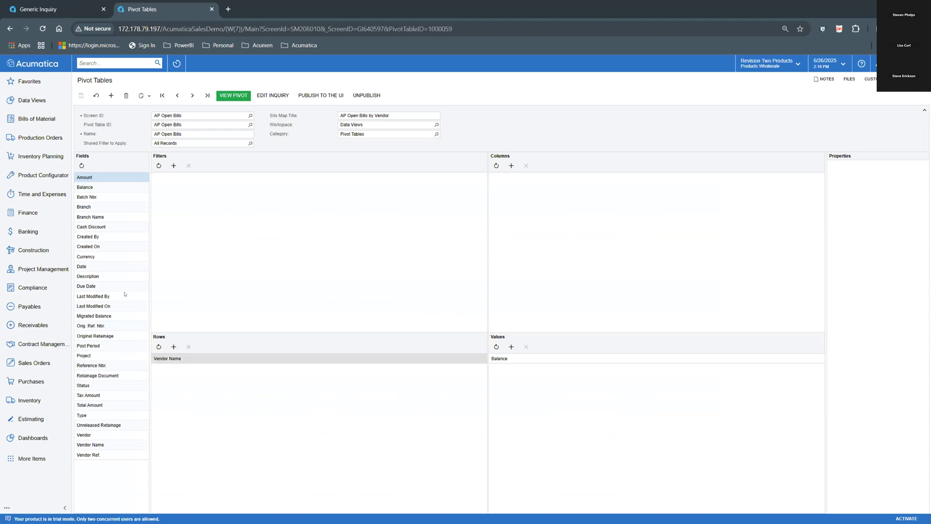
{"action": "left_click_drag", "start_coordinate": [89, 245], "coordinate": [194, 358]}
{"action": "left_click", "coordinate": [509, 359]}
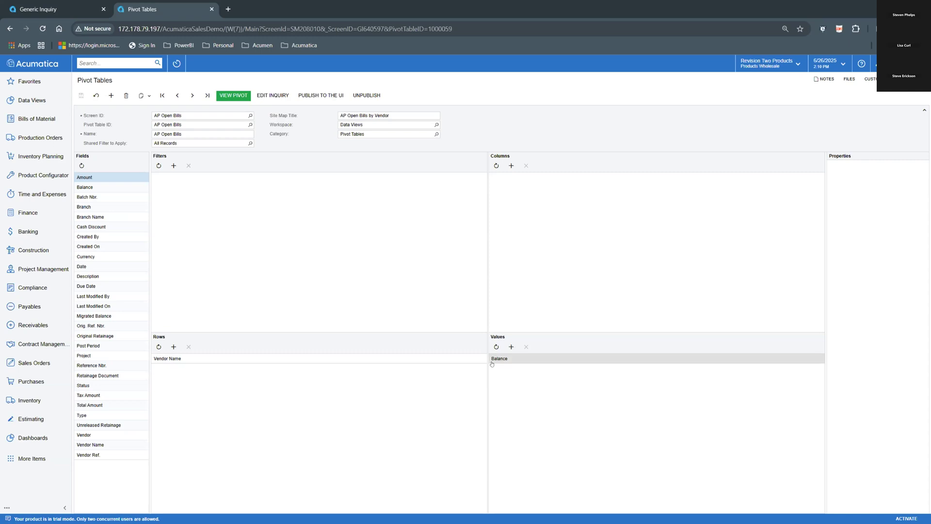
View the pivot table and drill down into the total for East COM Electronic Supplies, closing the view when finished
{"action": "left_click", "coordinate": [236, 95]}
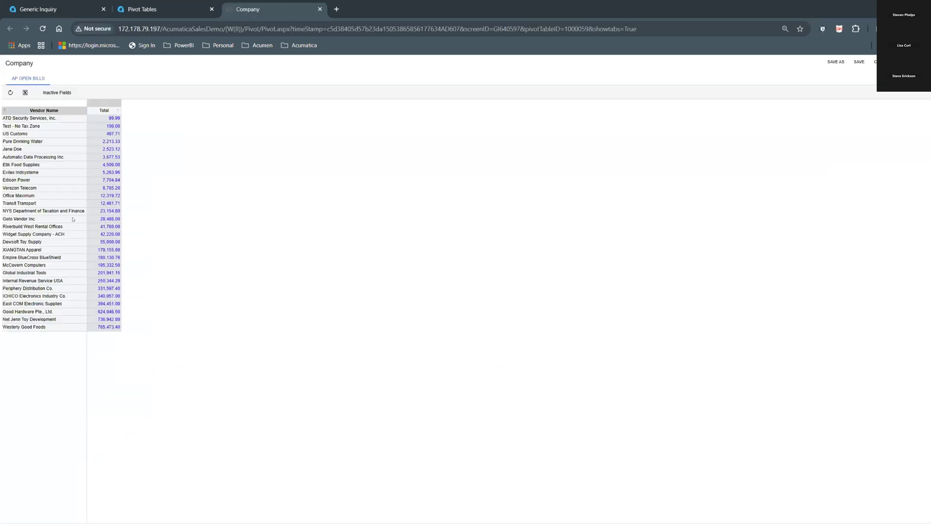
{"action": "left_click", "coordinate": [107, 304]}
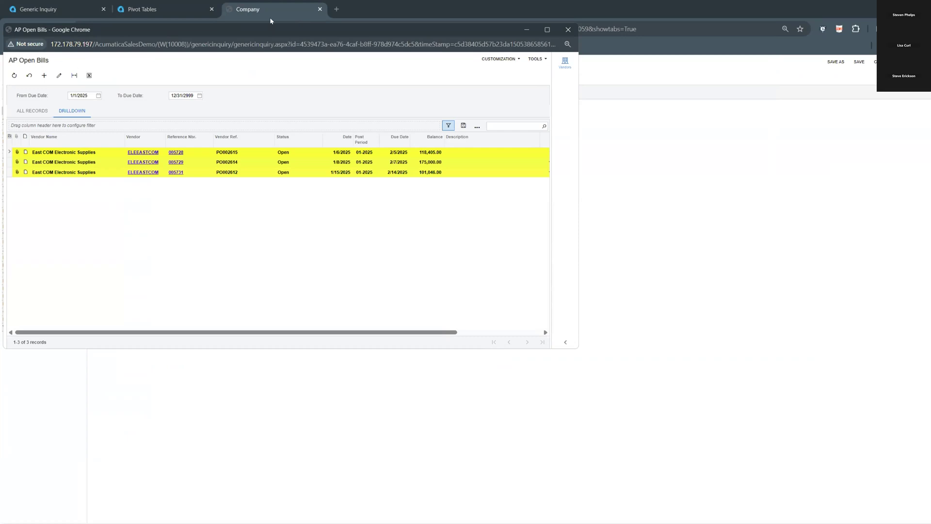
{"action": "left_click", "coordinate": [320, 10]}
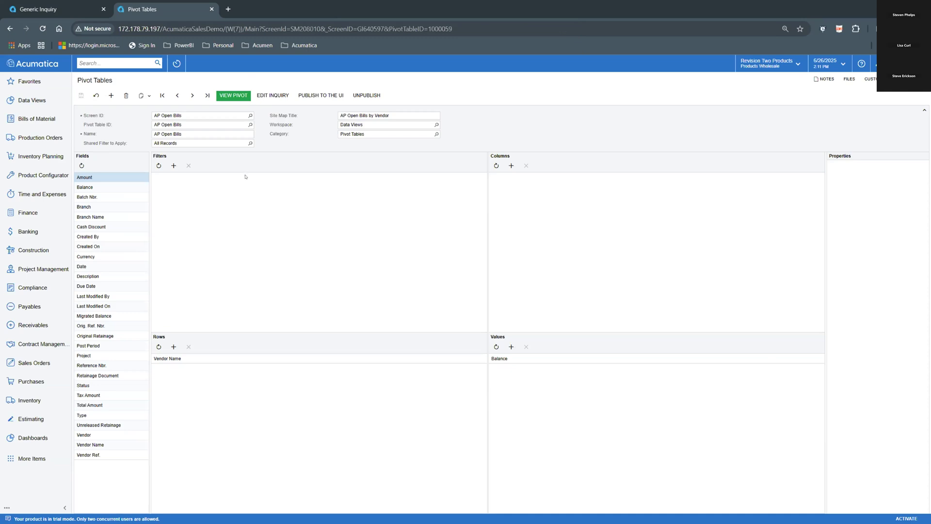
Review the Publish to the UI settings of the AP Open Bills generic inquiry and cancel without publishing
{"action": "left_click", "coordinate": [66, 10]}
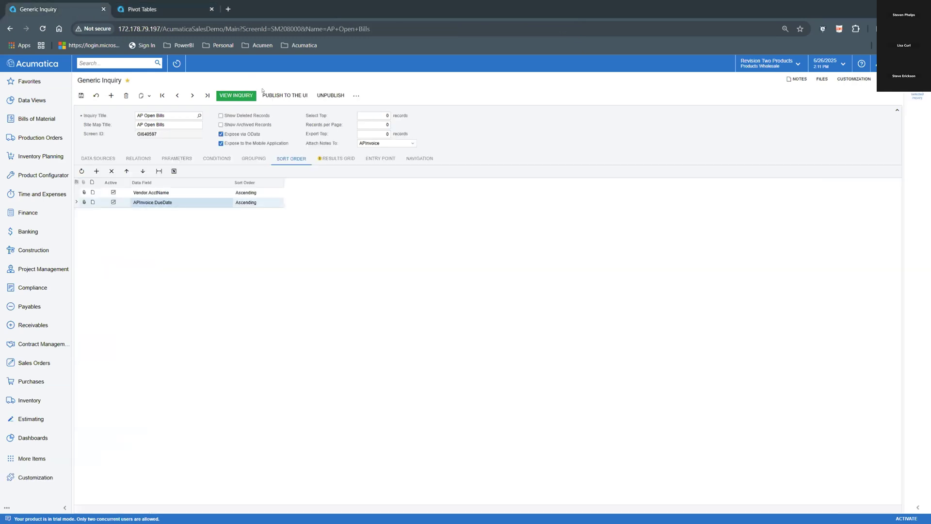
{"action": "left_click", "coordinate": [277, 94]}
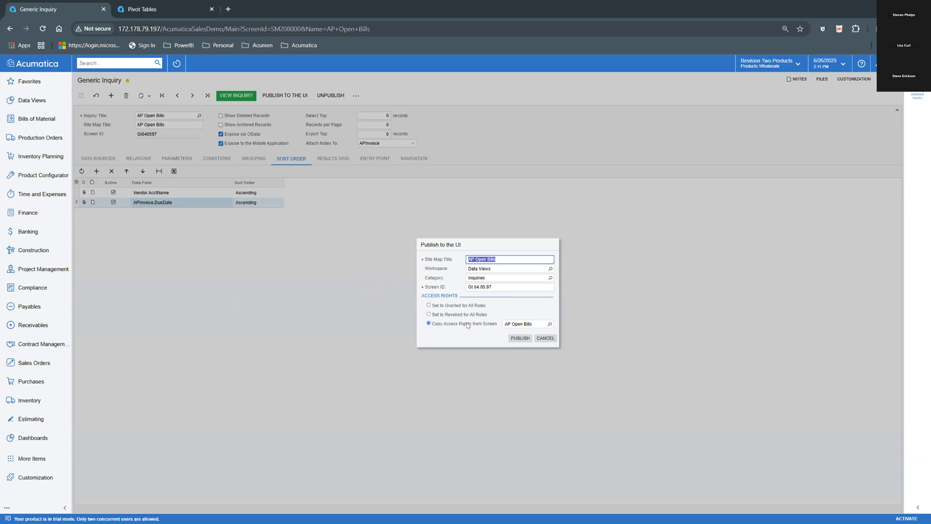
{"action": "left_click", "coordinate": [538, 338]}
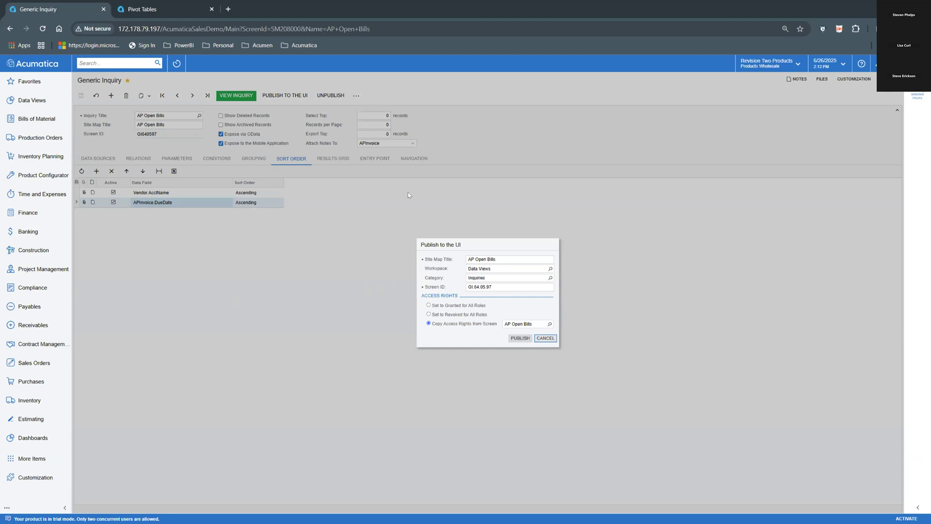
Return to the pivot table page and open the AP Open Bills inquiry from the Data Views workspace
{"action": "key", "text": "ctrl+Tab"}
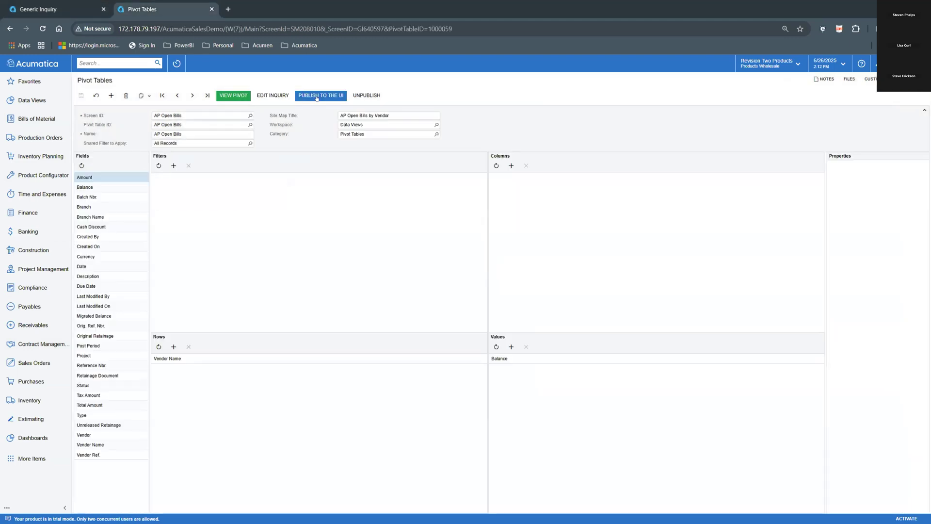
{"action": "left_click", "coordinate": [39, 99]}
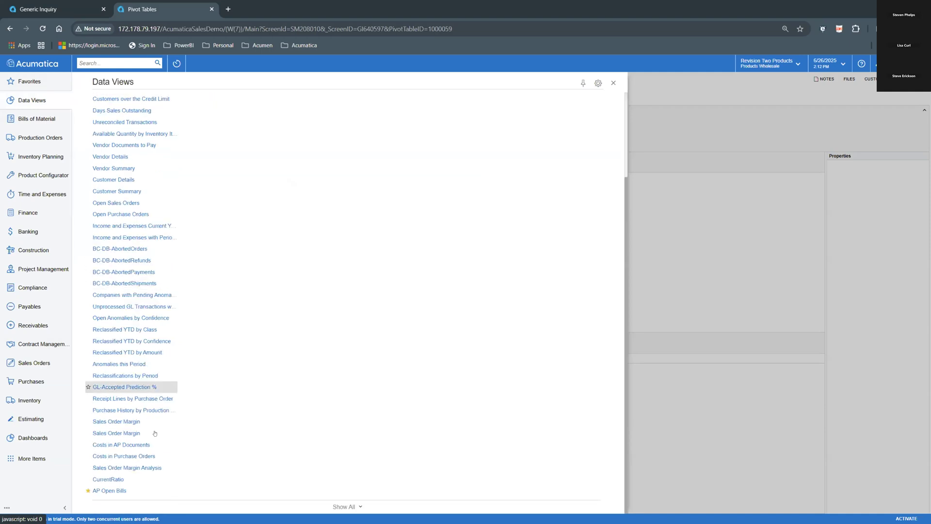
{"action": "left_click", "coordinate": [109, 490]}
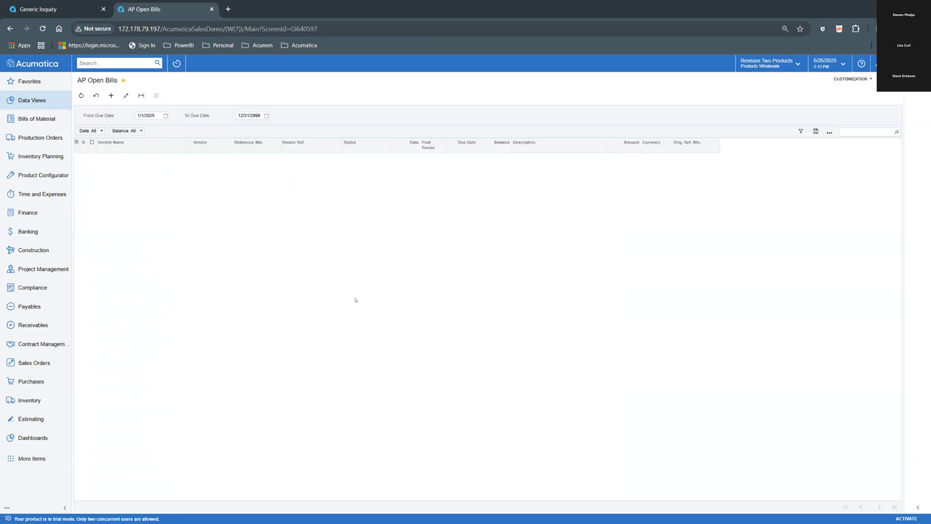
Examine where AP Open Bills and its pivot table are listed in the Data Views workspace and Favorites
{"action": "left_click", "coordinate": [50, 104]}
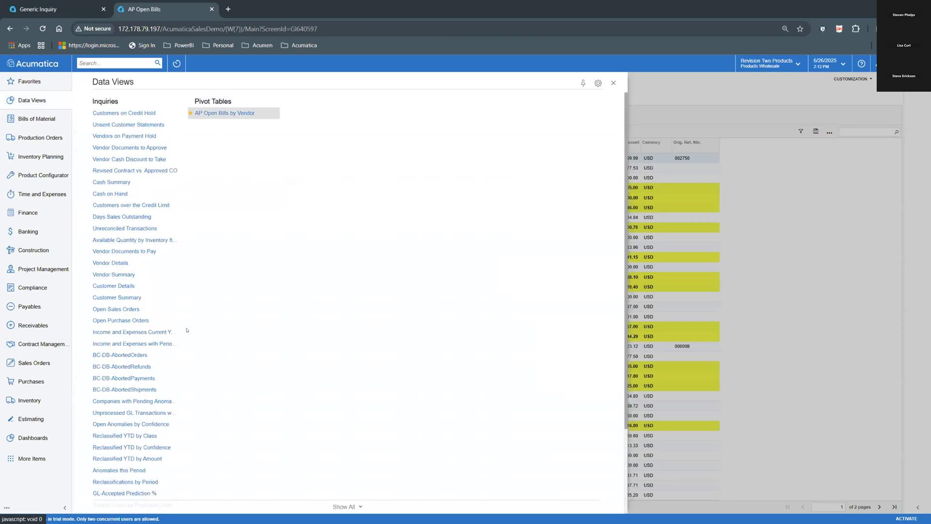
{"action": "scroll", "coordinate": [139, 464], "scroll_direction": "down", "scroll_amount": 3}
{"action": "scroll", "coordinate": [139, 464], "scroll_direction": "up", "scroll_amount": 3}
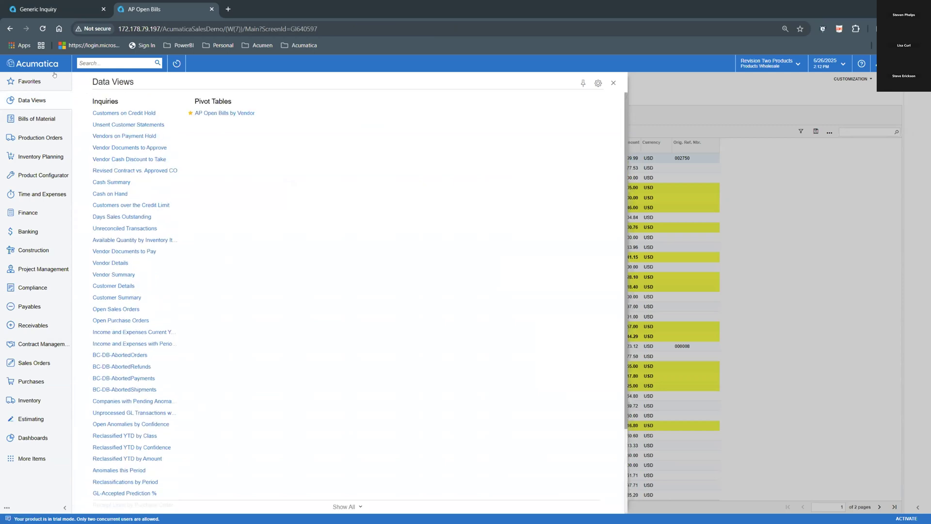
{"action": "left_click", "coordinate": [40, 80]}
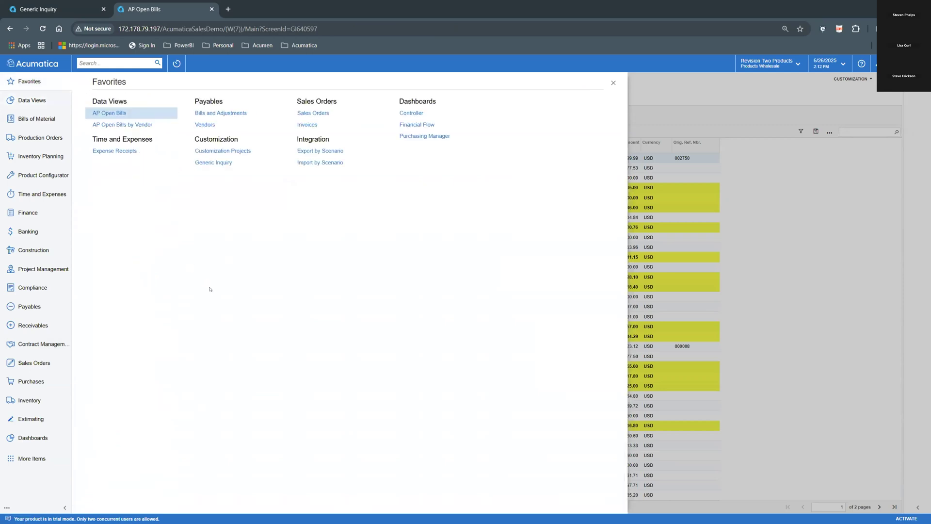
{"action": "left_click", "coordinate": [32, 175]}
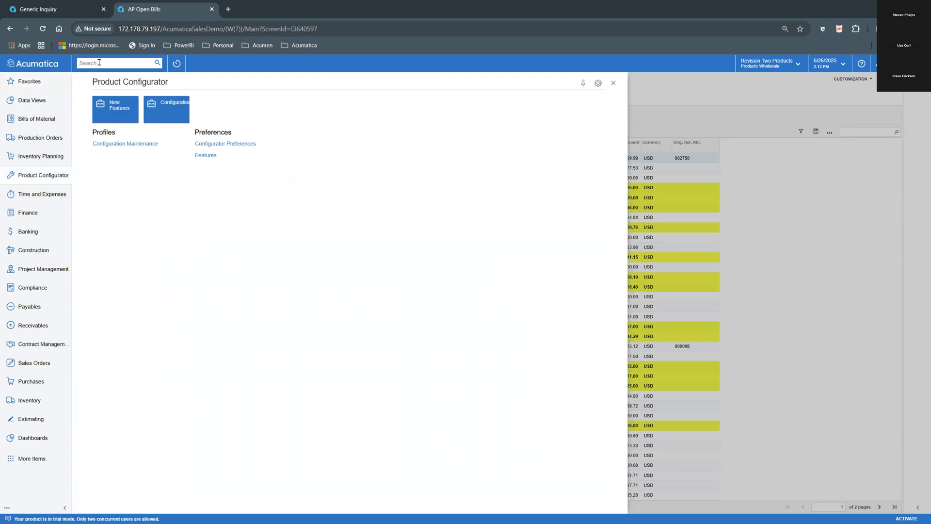
Search the system for "ap open" to locate the inquiry and its pivot table
{"action": "type", "text": "ap opne"}
{"action": "key", "text": "BackSpace"}
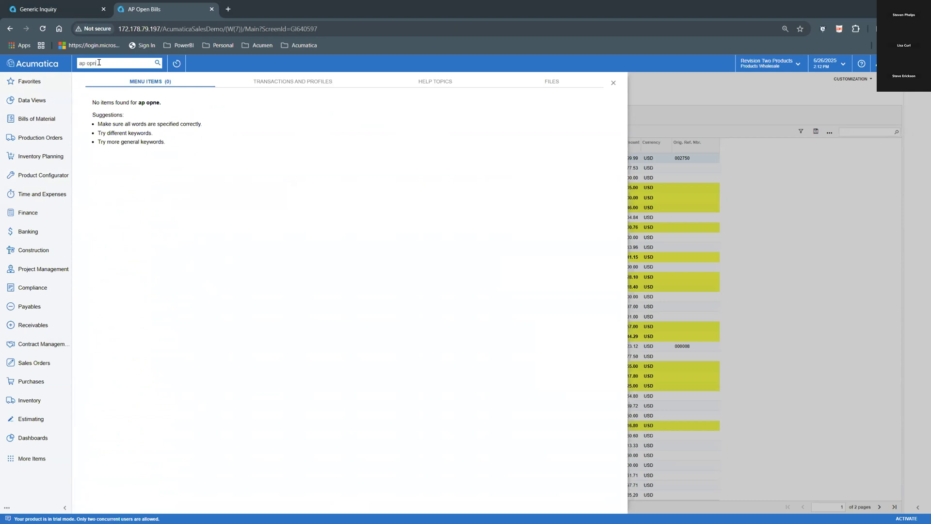
{"action": "key", "text": "BackSpace"}
{"action": "type", "text": "en"}
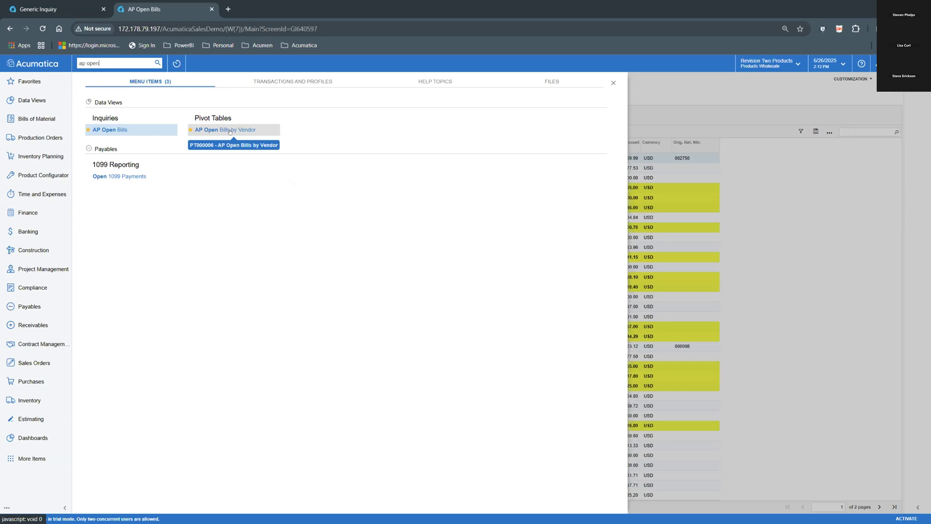
Open the Controller dashboard from the complete list of dashboards and look over its widgets
{"action": "left_click", "coordinate": [33, 437]}
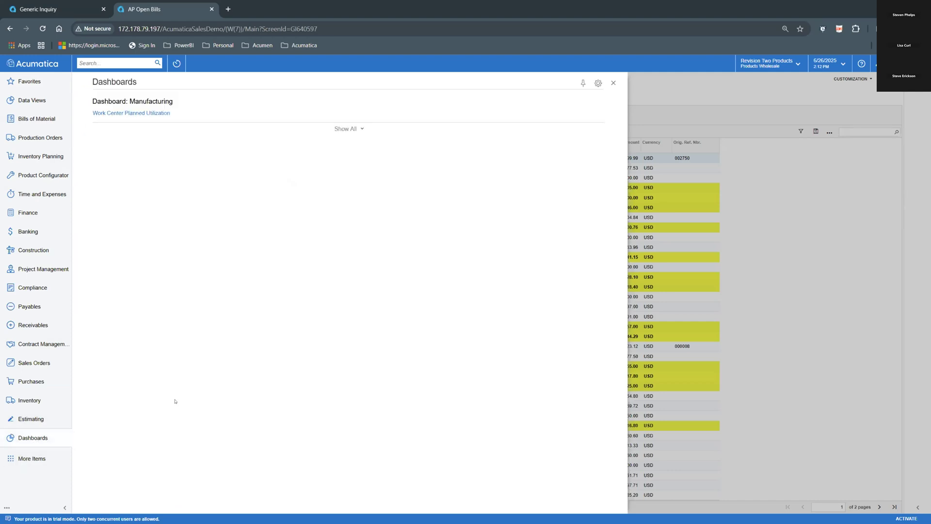
{"action": "left_click", "coordinate": [344, 128]}
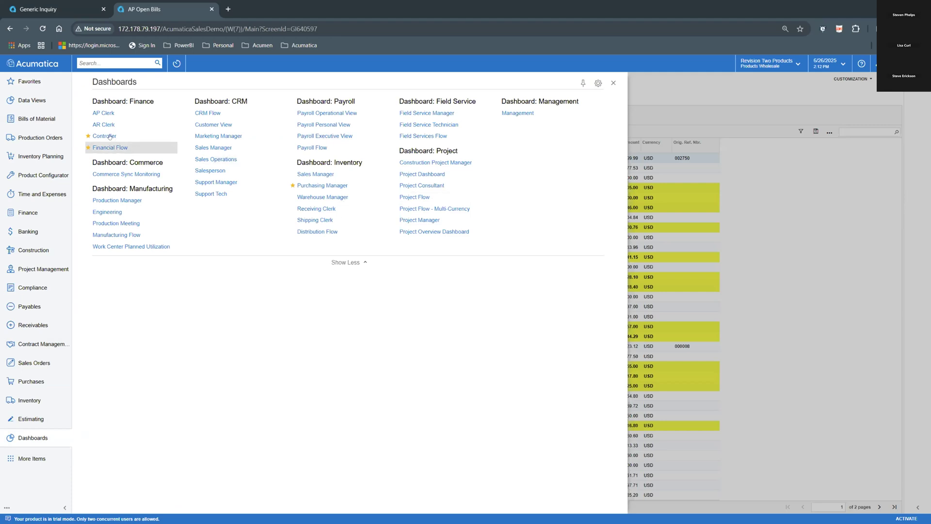
{"action": "left_click", "coordinate": [104, 135]}
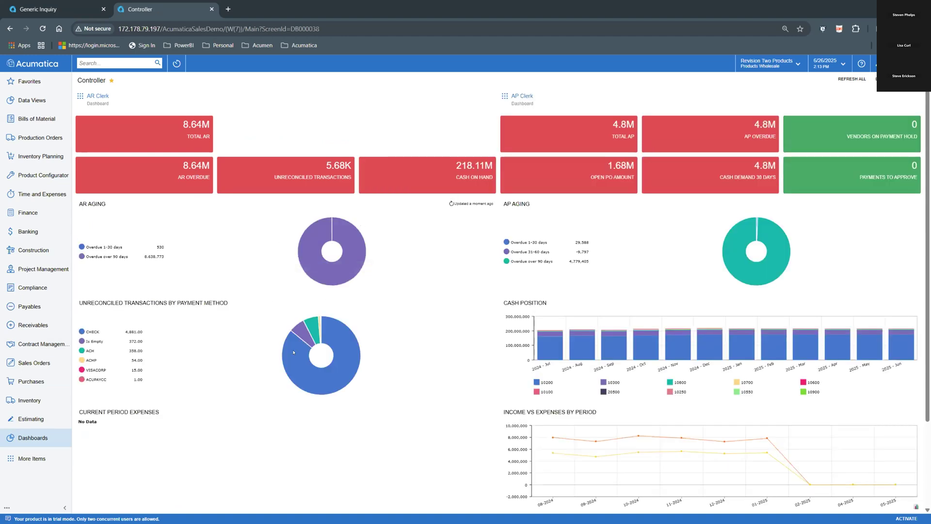
{"action": "scroll", "coordinate": [486, 356], "scroll_direction": "down", "scroll_amount": 2}
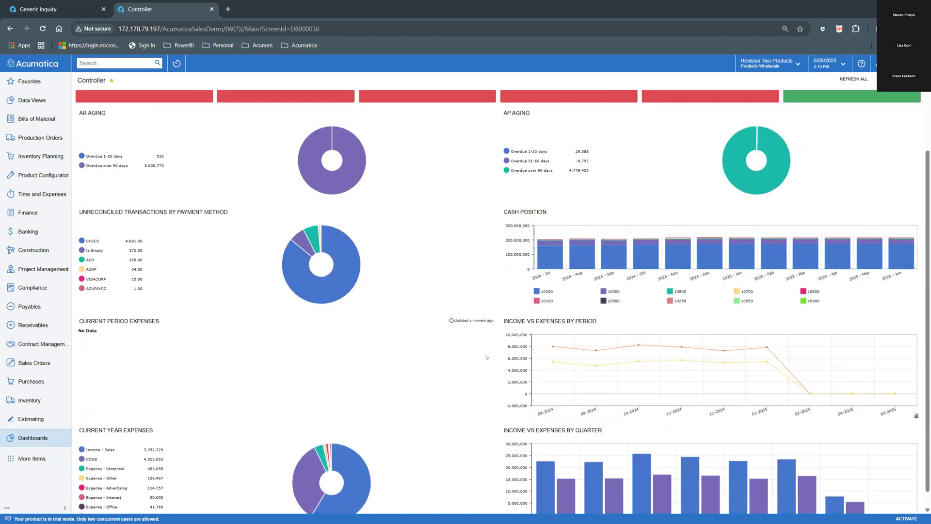
{"action": "scroll", "coordinate": [487, 357], "scroll_direction": "up", "scroll_amount": 2}
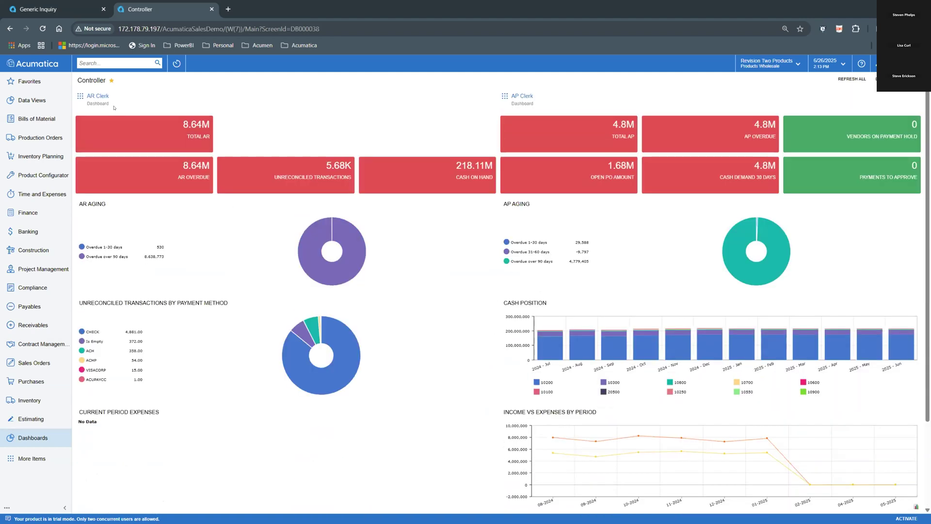
Switch the Controller dashboard to design mode and start adding a widget below Current Year Expenses
{"action": "left_click", "coordinate": [875, 78]}
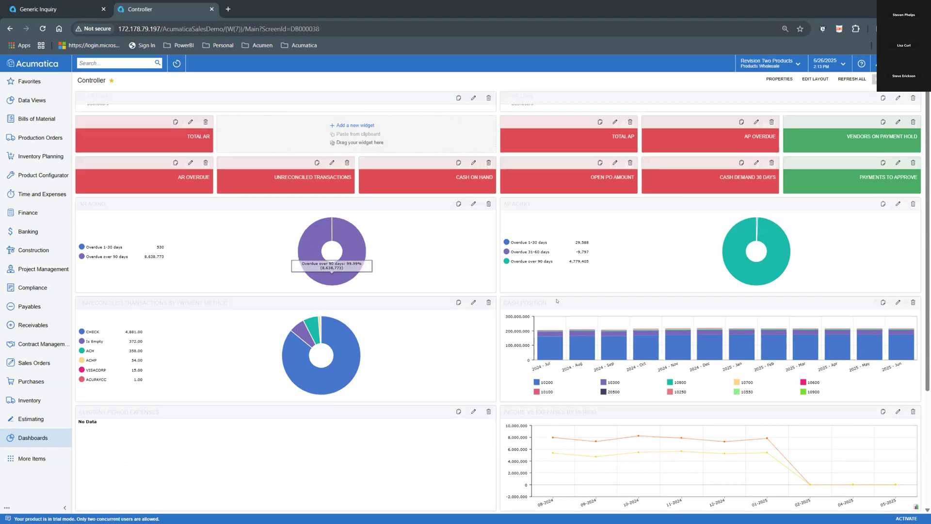
{"action": "scroll", "coordinate": [462, 400], "scroll_direction": "down", "scroll_amount": 4}
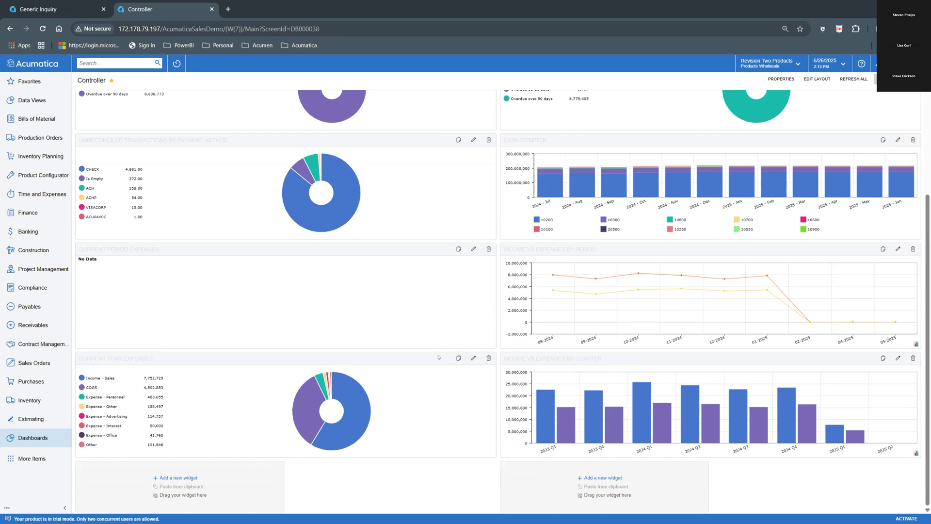
{"action": "left_click", "coordinate": [184, 479]}
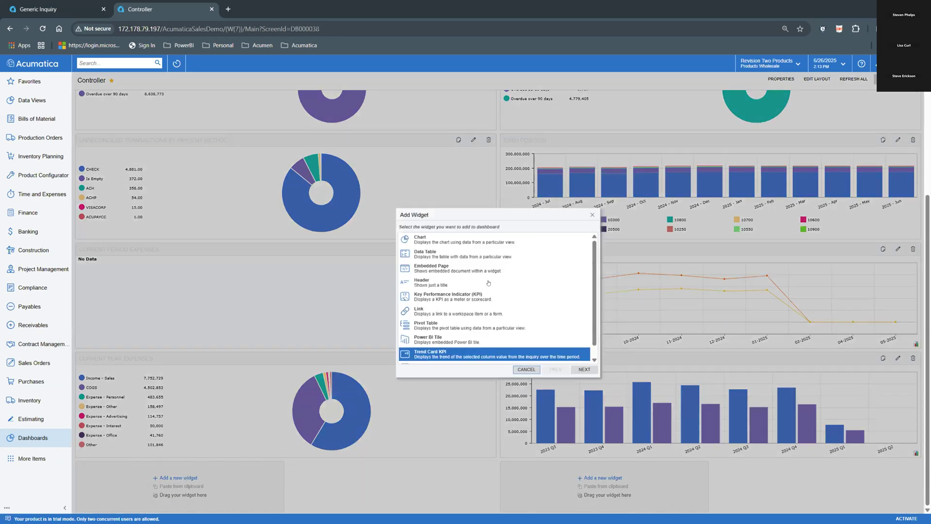
Examine the available widget types, from Data Table and Embedded Page through Power BI Tile and Trend Card KPI
{"action": "left_click", "coordinate": [432, 252]}
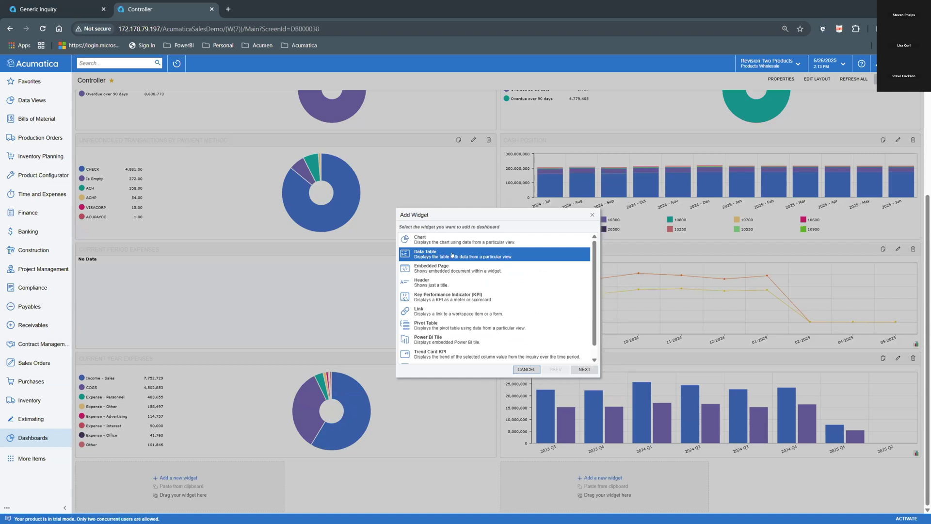
{"action": "left_click", "coordinate": [440, 266]}
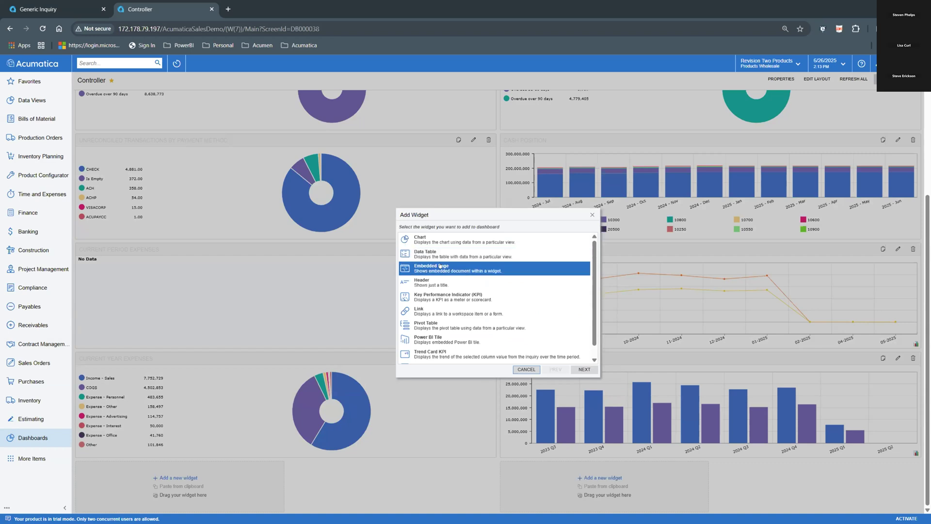
{"action": "left_click", "coordinate": [427, 283]}
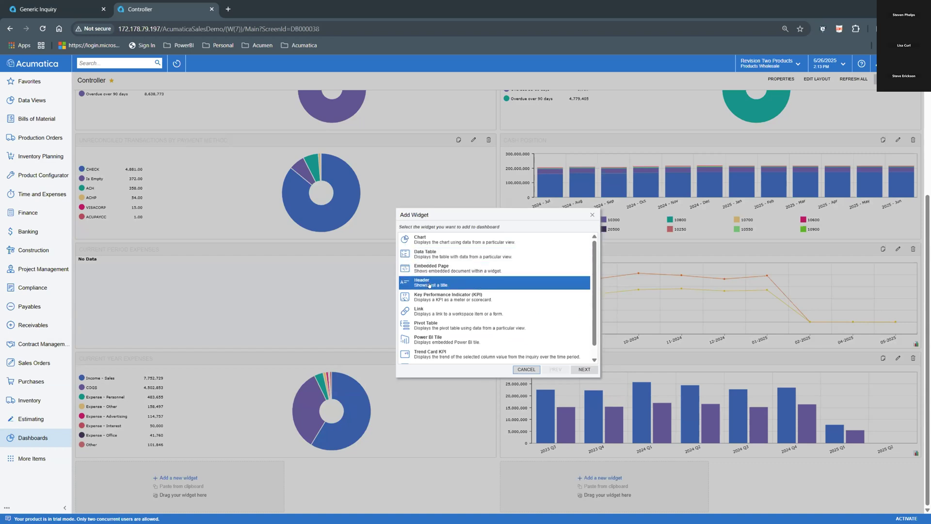
{"action": "left_click", "coordinate": [441, 297]}
{"action": "left_click", "coordinate": [435, 311]}
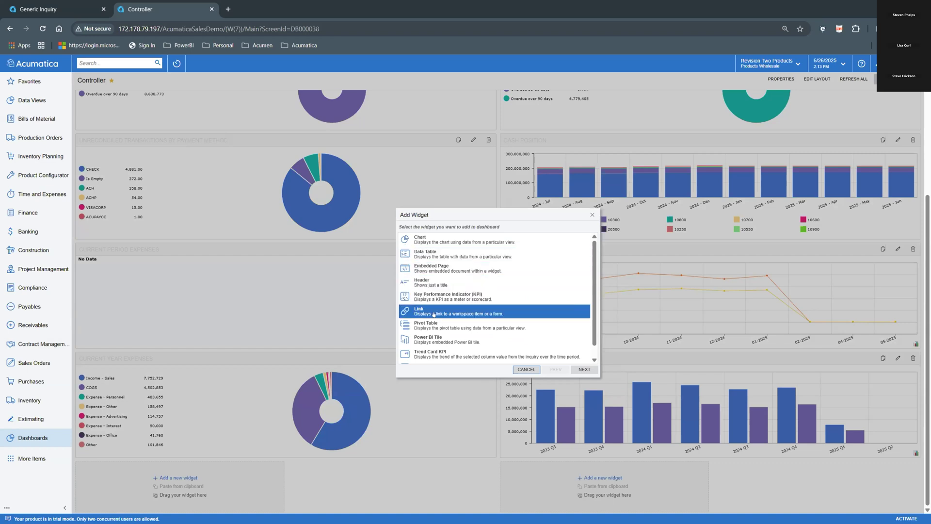
{"action": "left_click", "coordinate": [426, 326]}
{"action": "left_click", "coordinate": [421, 342]}
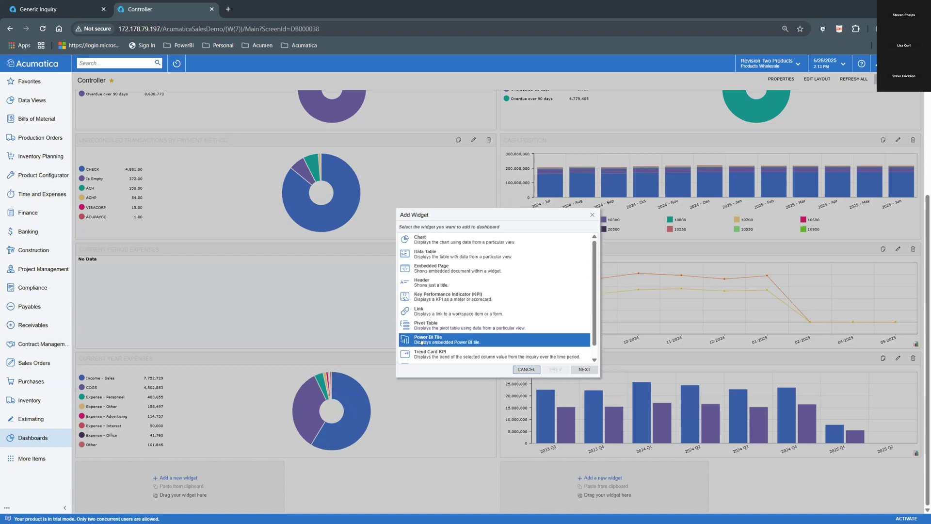
{"action": "left_click", "coordinate": [422, 354]}
{"action": "scroll", "coordinate": [422, 359], "scroll_direction": "down", "scroll_amount": 1}
{"action": "left_click", "coordinate": [422, 358]}
Choose the Pivot Table widget type and set its inquiry screen to AP Open Bills
{"action": "left_click", "coordinate": [413, 328]}
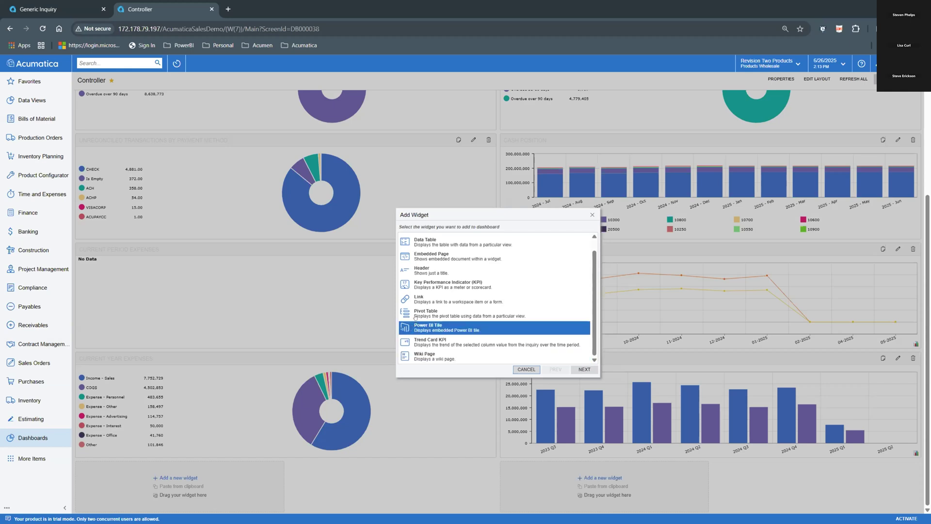
{"action": "left_click", "coordinate": [415, 316]}
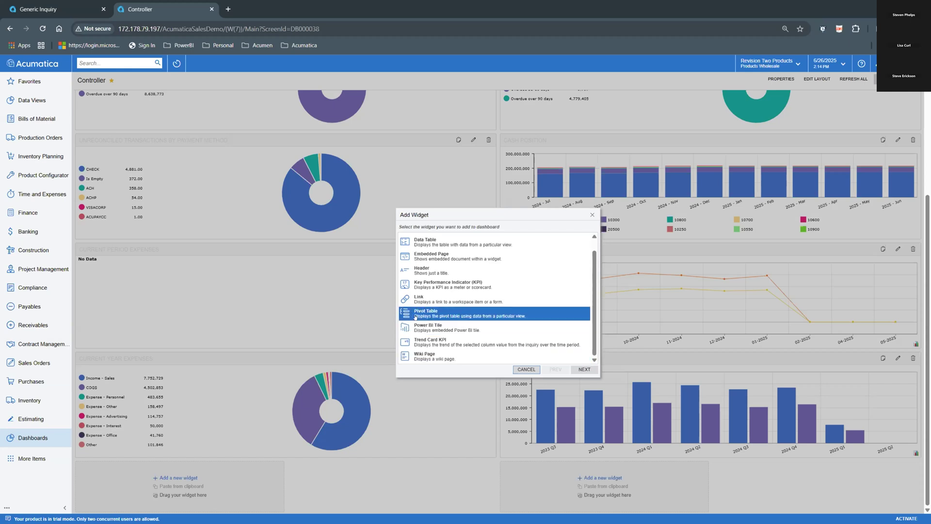
{"action": "left_click", "coordinate": [579, 370]}
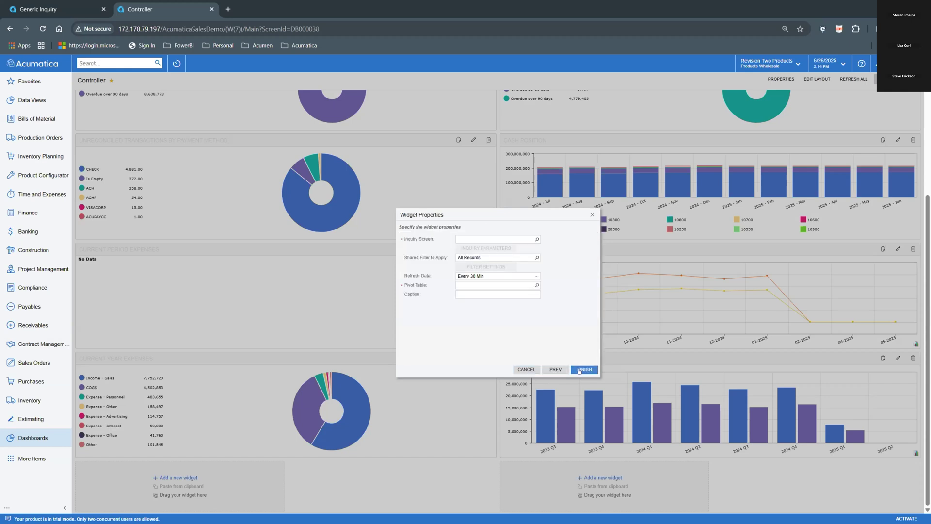
{"action": "left_click", "coordinate": [534, 240]}
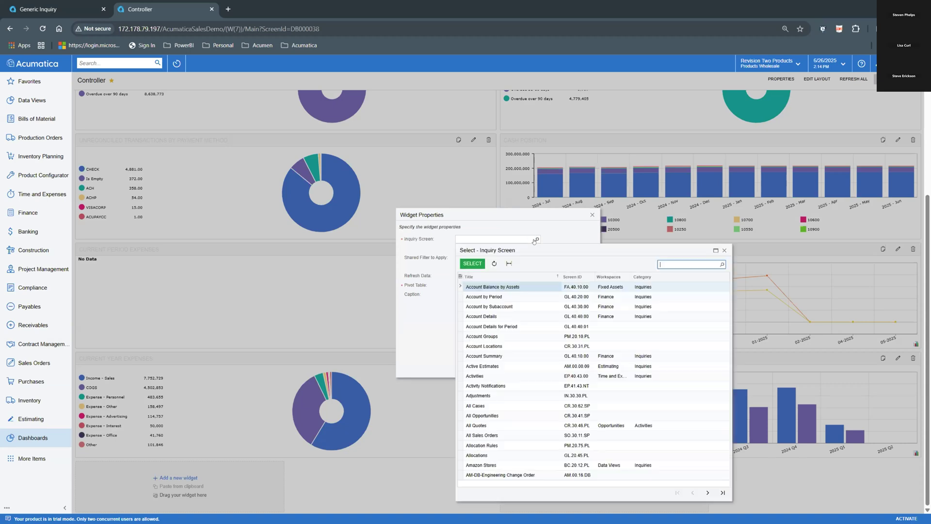
{"action": "left_click", "coordinate": [664, 262]}
{"action": "type", "text": "ap open"}
{"action": "key", "text": "Return"}
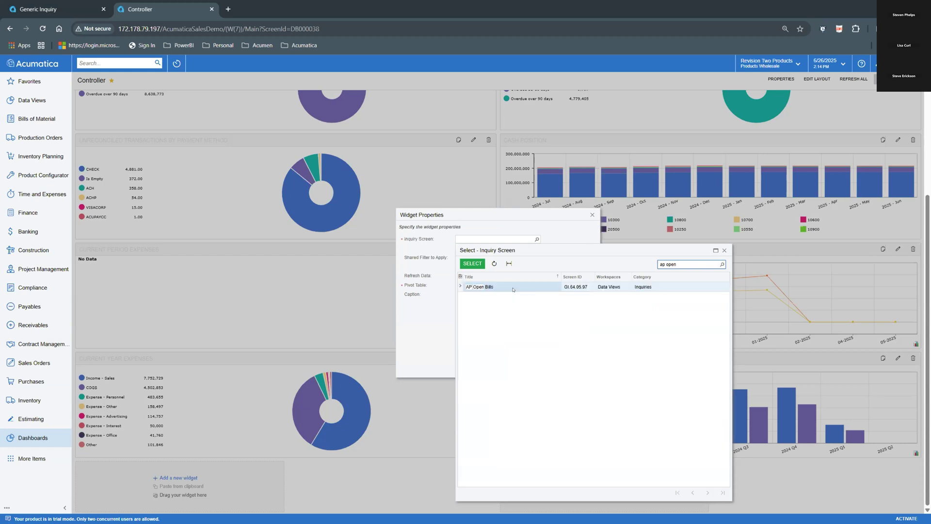
{"action": "double_click", "coordinate": [507, 285]}
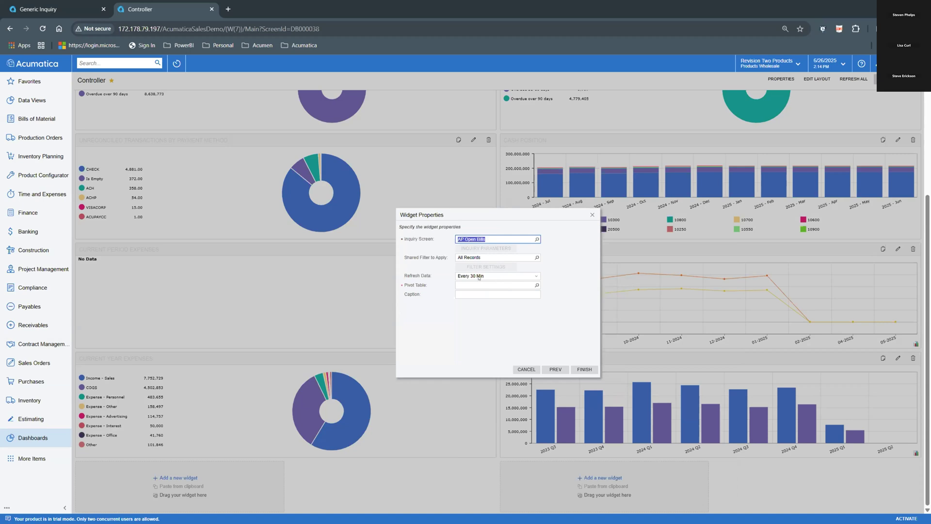
Set the widget's data refresh to On Page Reload and its pivot table to AP Open Bills
{"action": "left_click", "coordinate": [479, 277]}
{"action": "left_click", "coordinate": [471, 283]}
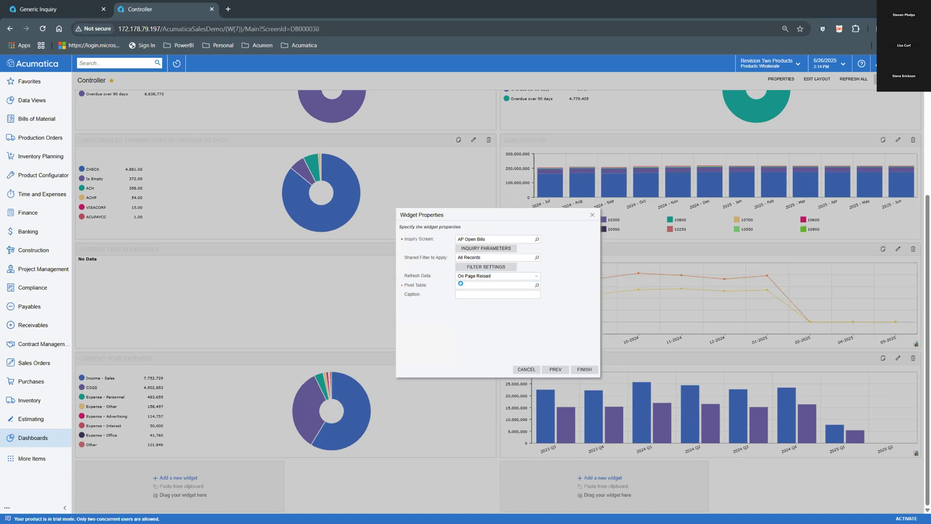
{"action": "left_click", "coordinate": [500, 286]}
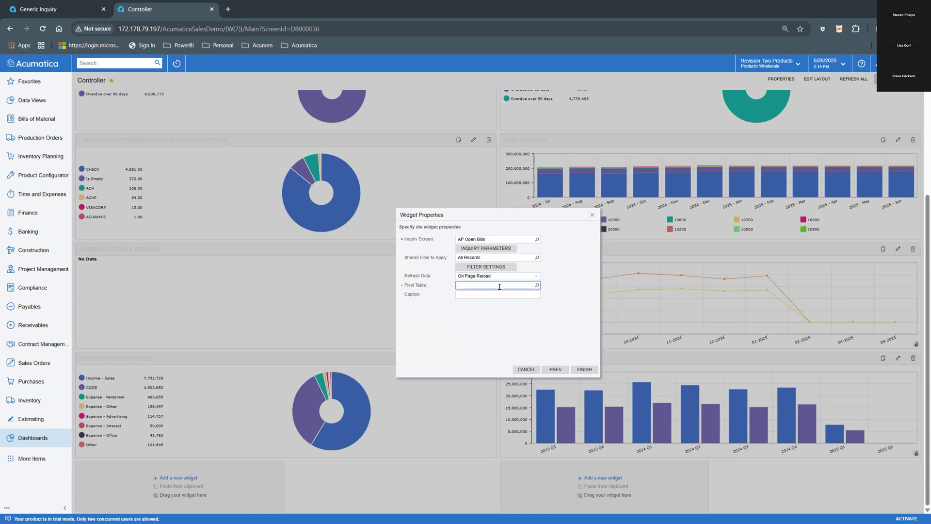
{"action": "left_click", "coordinate": [536, 286]}
{"action": "double_click", "coordinate": [509, 333]}
Caption the widget "AP Open Bills", add it to the dashboard and leave design mode
{"action": "left_click", "coordinate": [492, 292]}
{"action": "type", "text": "AP "}
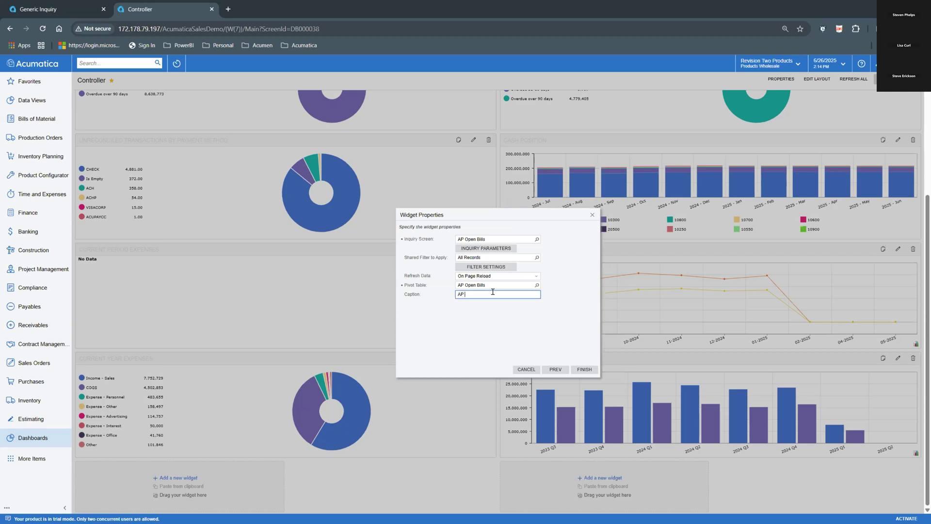
{"action": "type", "text": "Open Bills"}
{"action": "left_click", "coordinate": [586, 370]}
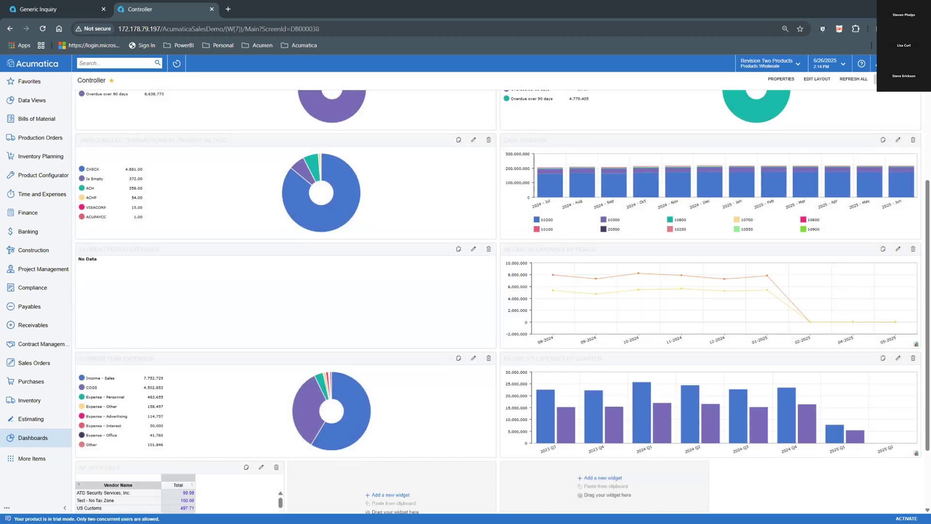
{"action": "left_click", "coordinate": [887, 79]}
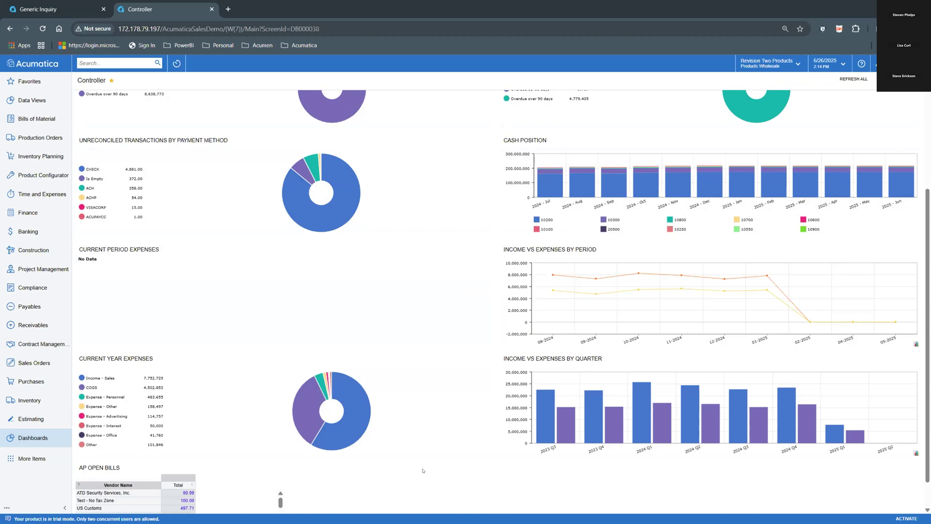
Review the AP Open Bills widget, drilling down into East COM Electronic Supplies' bills and back, and switch to the slide presentation
{"action": "scroll", "coordinate": [344, 504], "scroll_direction": "down", "scroll_amount": 1}
{"action": "left_click_drag", "start_coordinate": [280, 473], "coordinate": [281, 503]}
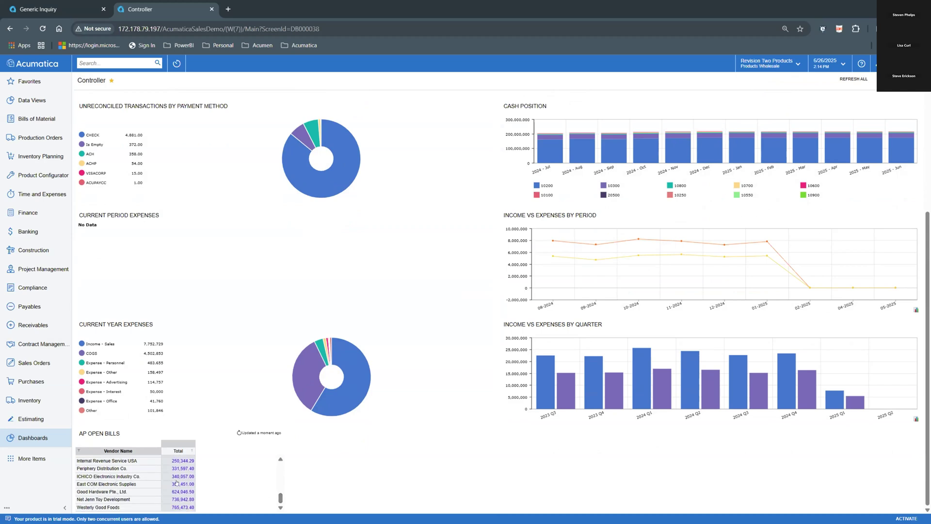
{"action": "left_click", "coordinate": [242, 474]}
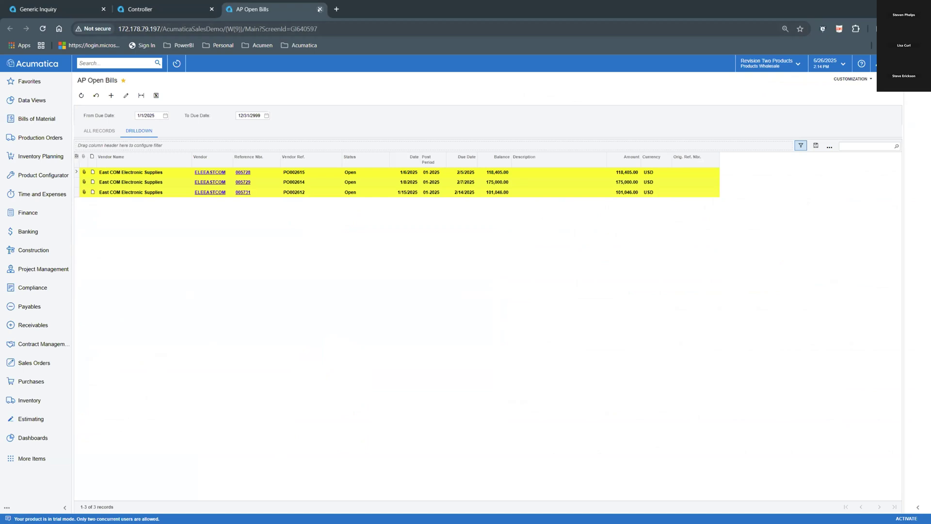
{"action": "left_click", "coordinate": [319, 9]}
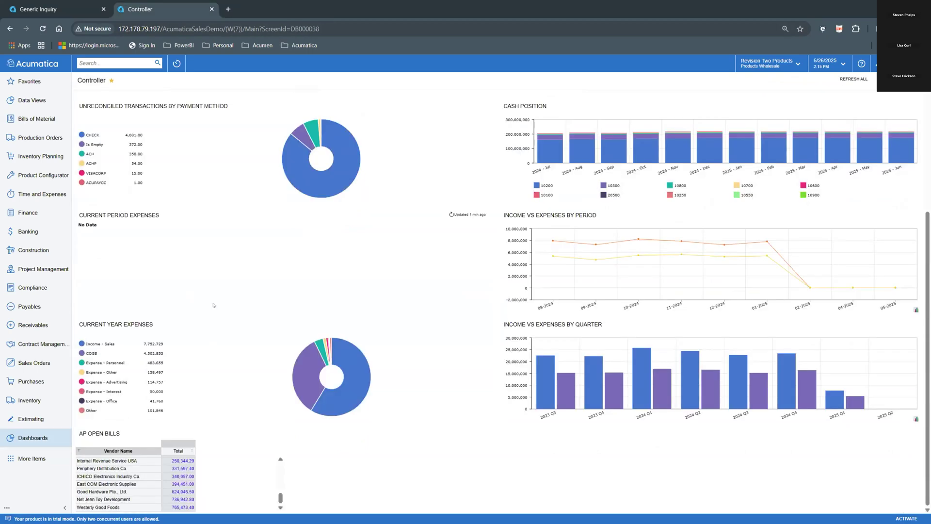
{"action": "scroll", "coordinate": [280, 482], "scroll_direction": "up", "scroll_amount": 5}
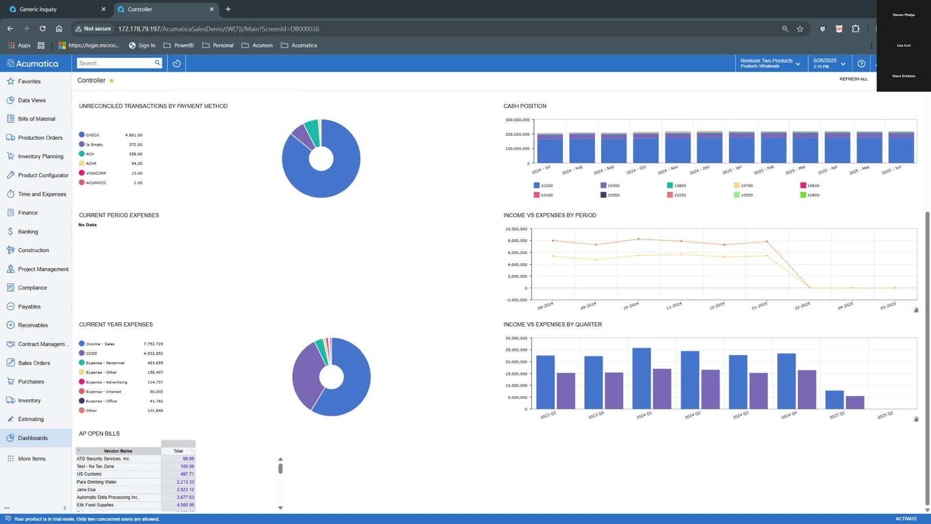
{"action": "key", "text": "alt+Tab"}
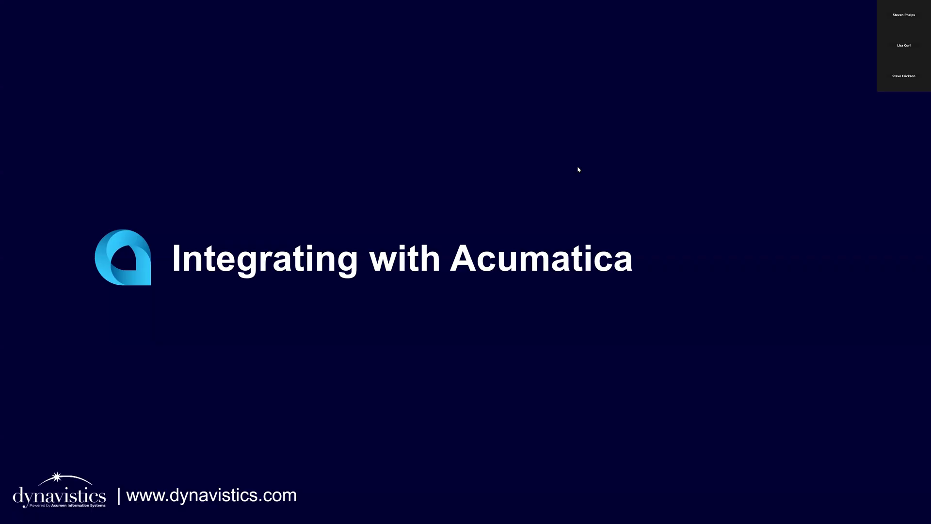
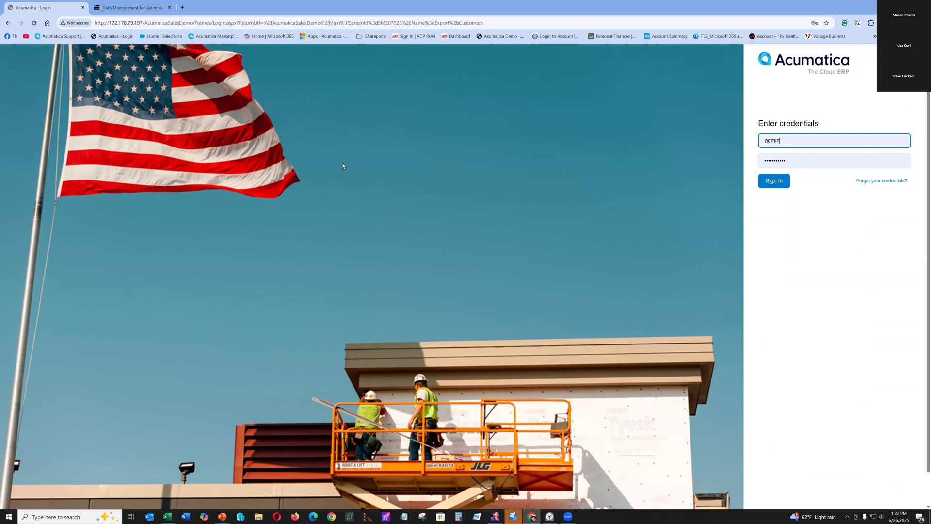
Sign in to Acumatica with the prefilled credentials and search the system for "import"
{"action": "left_click", "coordinate": [774, 180]}
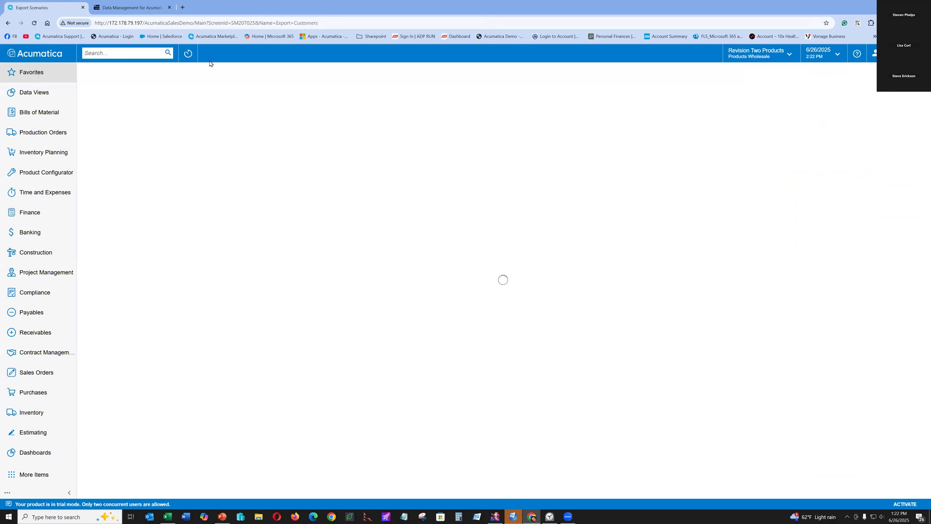
{"action": "left_click", "coordinate": [99, 52]}
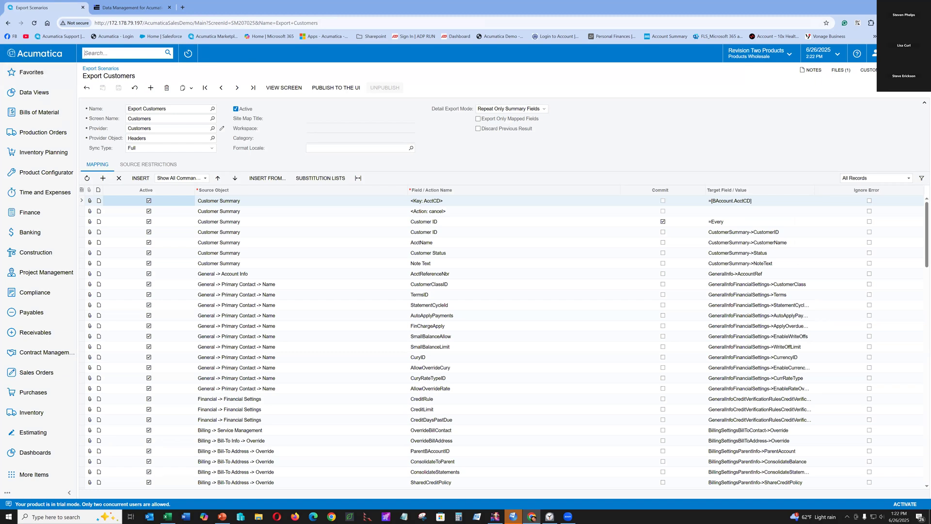
{"action": "type", "text": "import"}
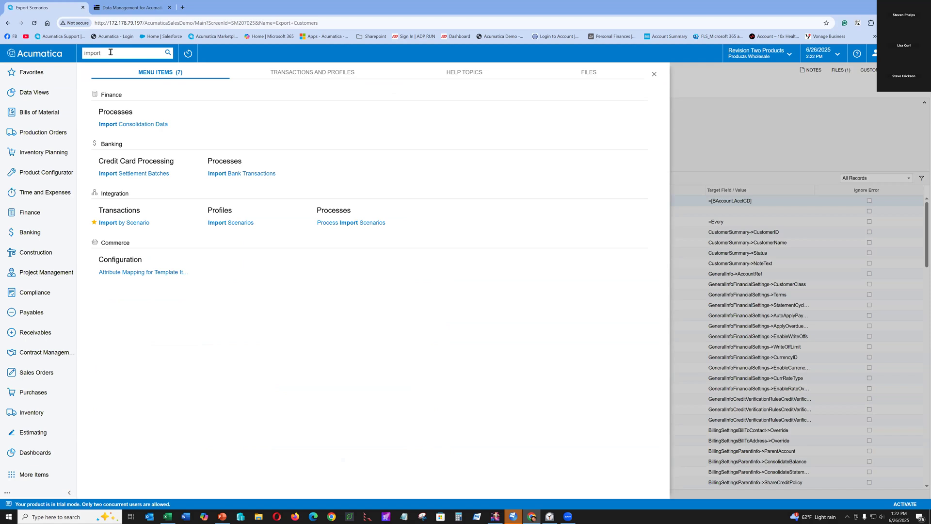
Search the system for "export" instead to locate Export by Scenario and Export Scenarios
{"action": "left_click_drag", "start_coordinate": [107, 51], "coordinate": [30, 46]}
{"action": "type", "text": "exc"}
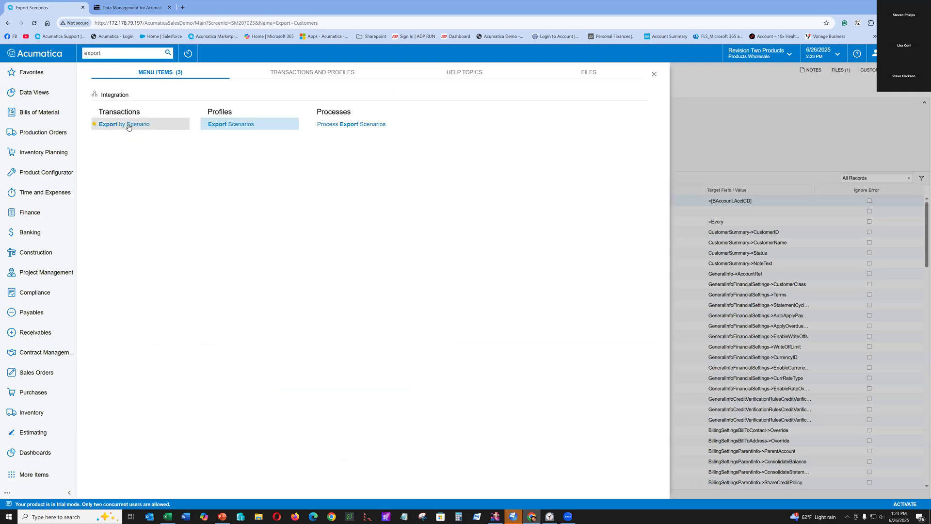
{"action": "left_click", "coordinate": [94, 126]}
{"action": "left_click", "coordinate": [204, 125]}
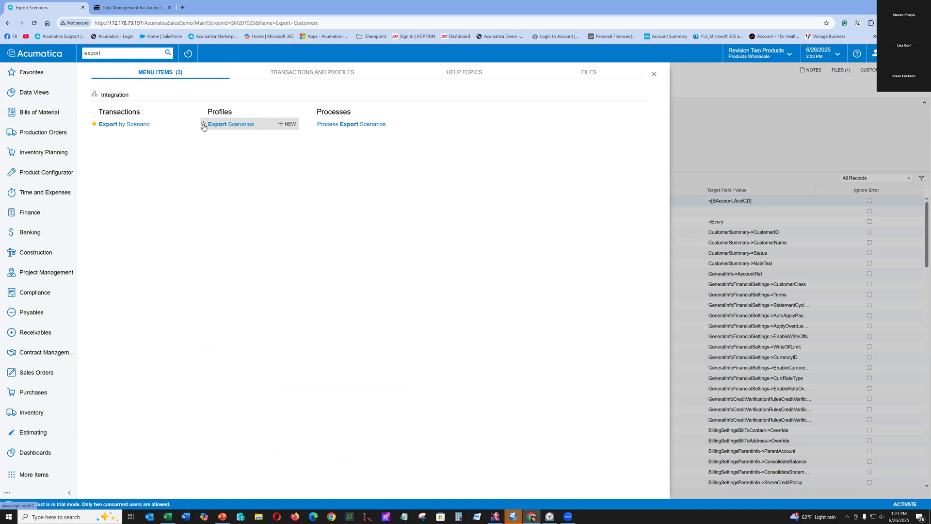
Open Import by Scenario from the favorites and view the prepared data of the ACU Import AP Bills scenario
{"action": "left_click", "coordinate": [25, 74]}
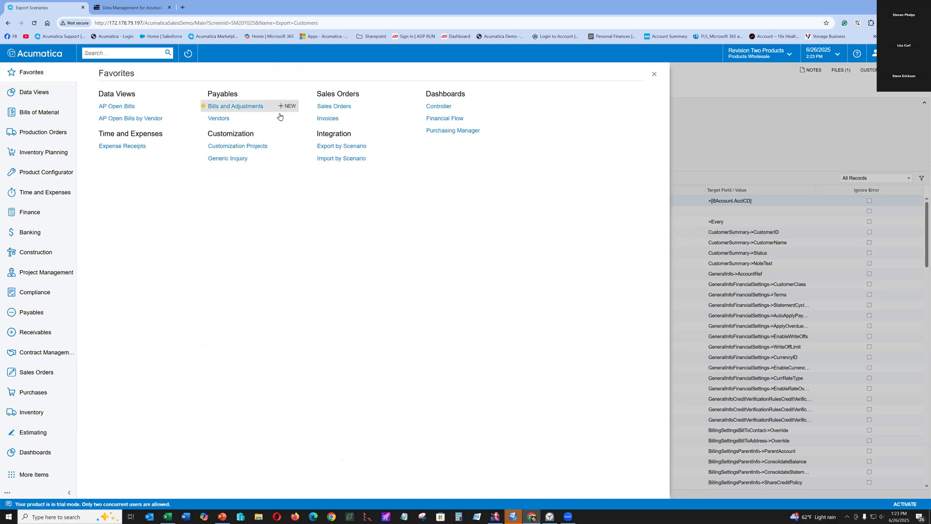
{"action": "left_click", "coordinate": [327, 160]}
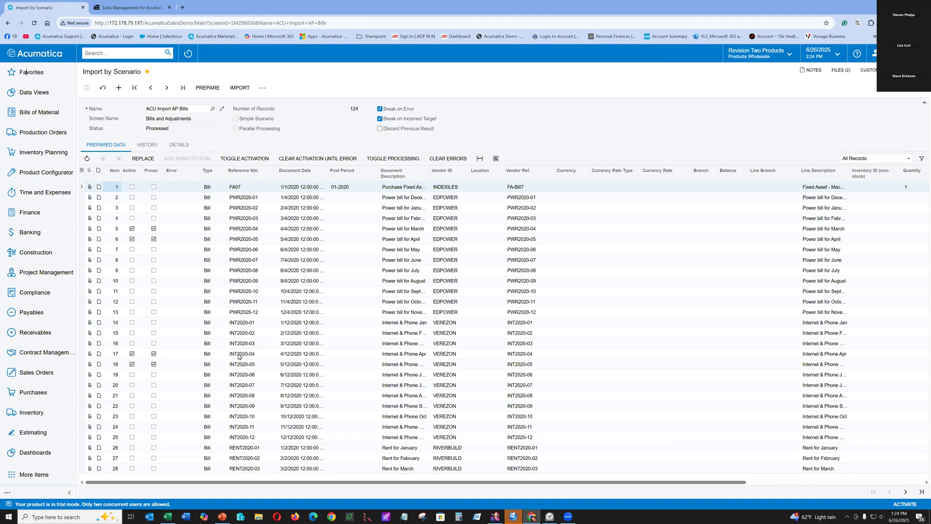
{"action": "left_click", "coordinate": [81, 334]}
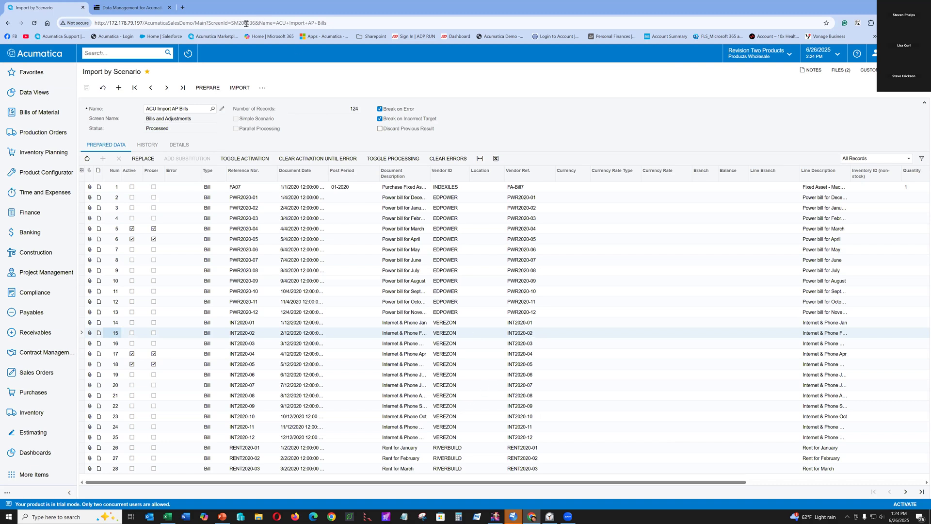
Browse all pages of the available import scenarios in the name lookup and close it without choosing another scenario
{"action": "left_click", "coordinate": [213, 109]}
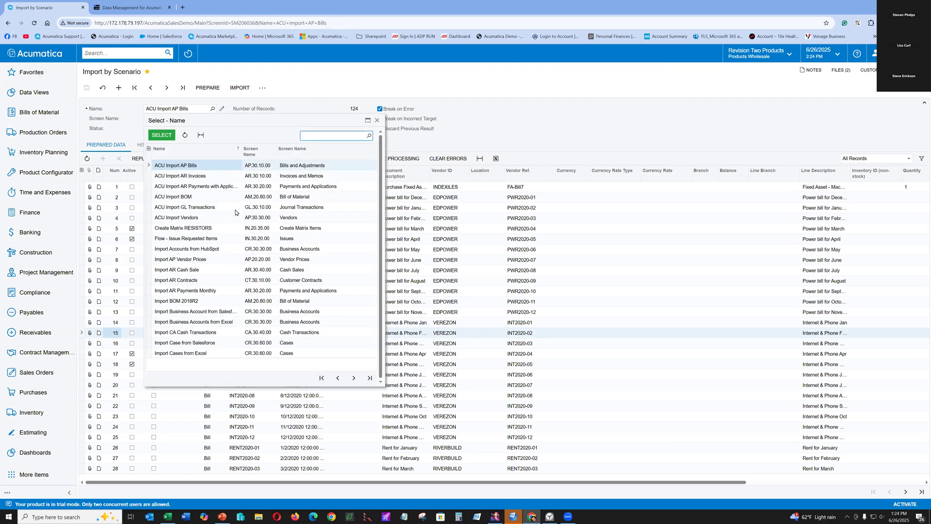
{"action": "left_click", "coordinate": [353, 379]}
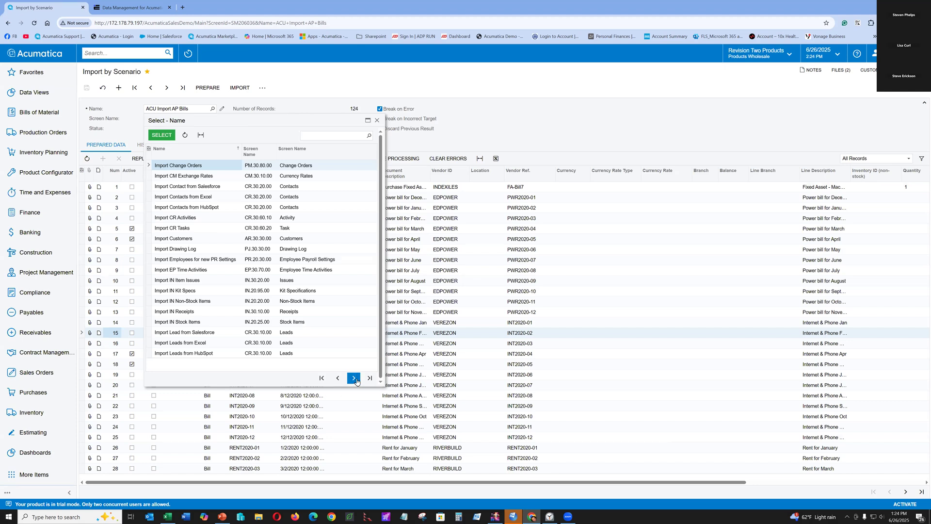
{"action": "left_click", "coordinate": [353, 378]}
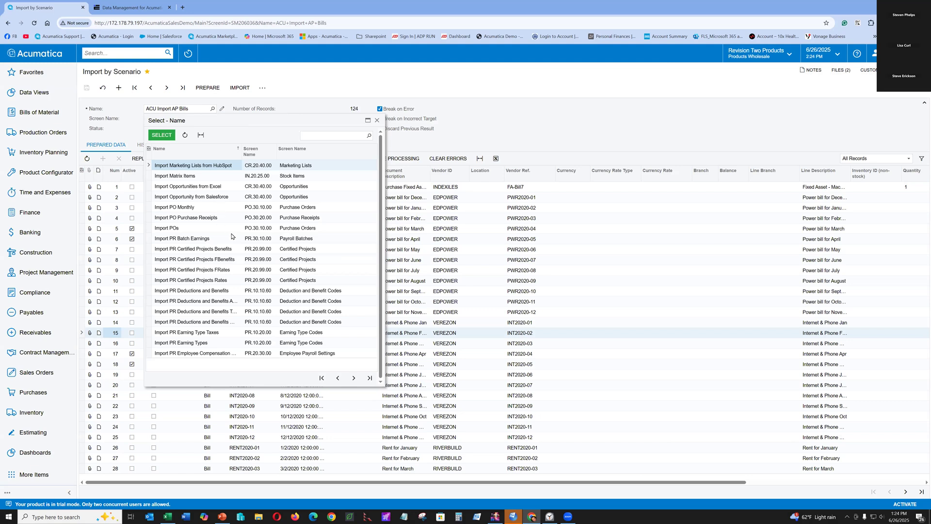
{"action": "left_click", "coordinate": [354, 378]}
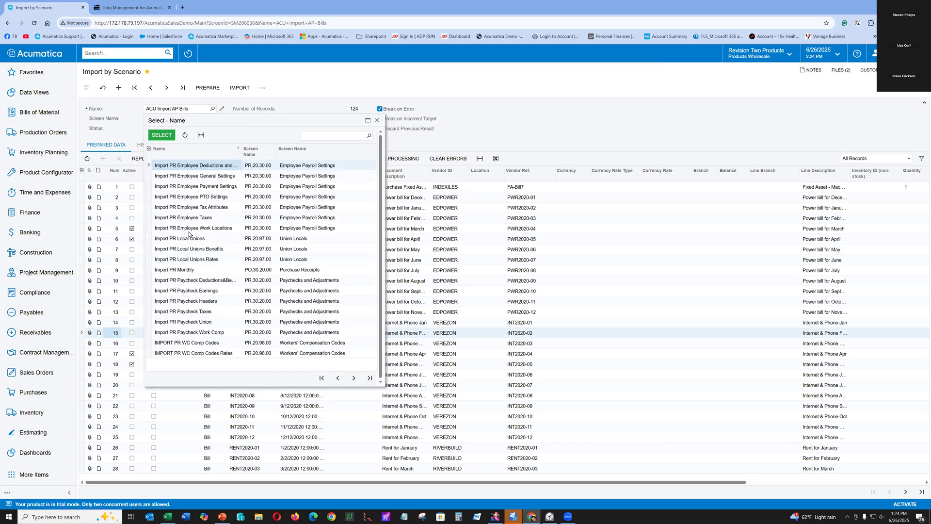
{"action": "left_click", "coordinate": [353, 378]}
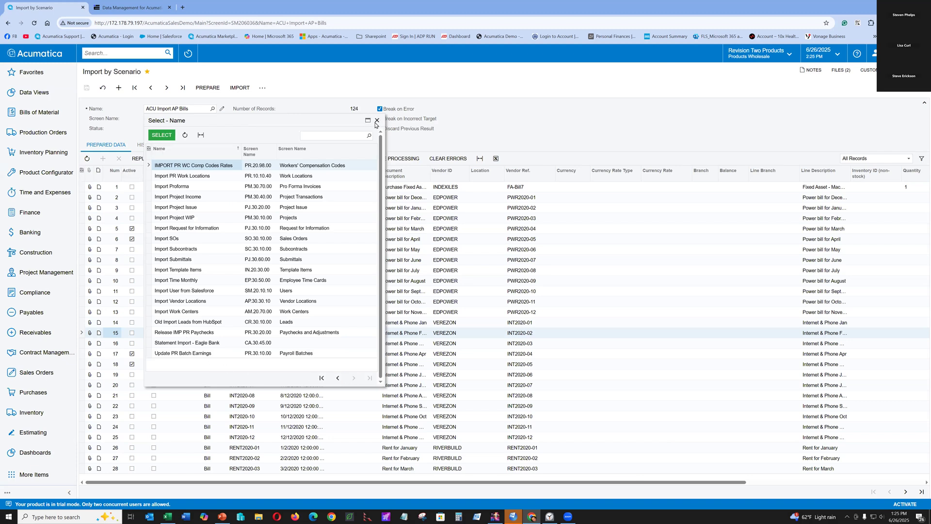
{"action": "left_click", "coordinate": [377, 121]}
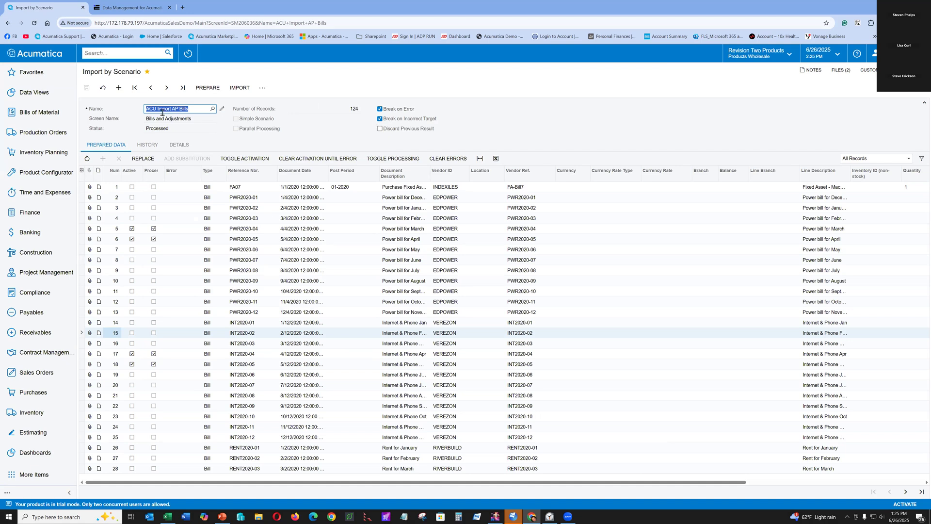
Open Export by Scenario from the favorites and load the Export Customers scenario
{"action": "left_click", "coordinate": [28, 72]}
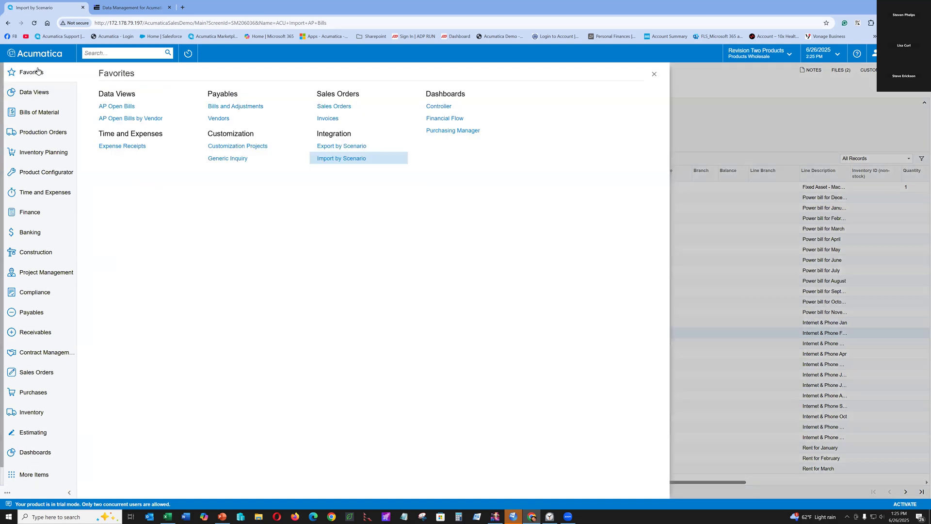
{"action": "left_click", "coordinate": [330, 148]}
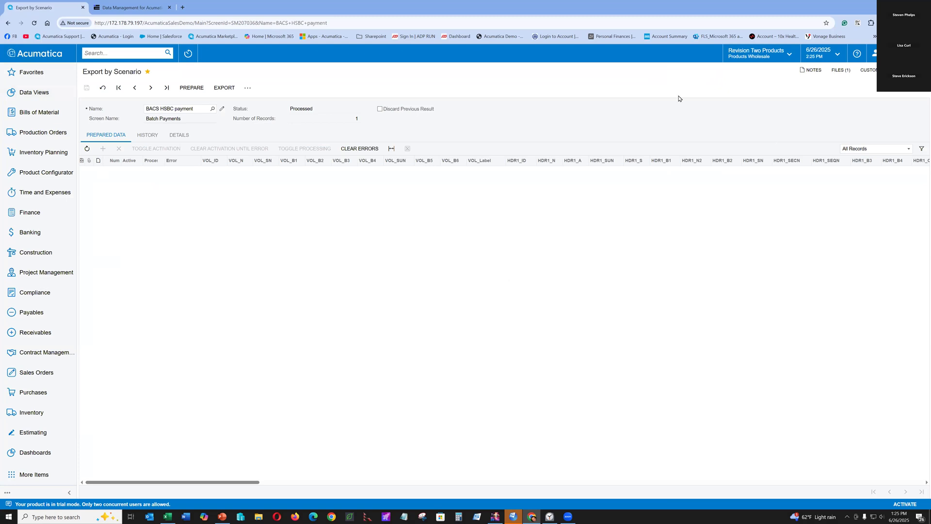
{"action": "left_click", "coordinate": [212, 109]}
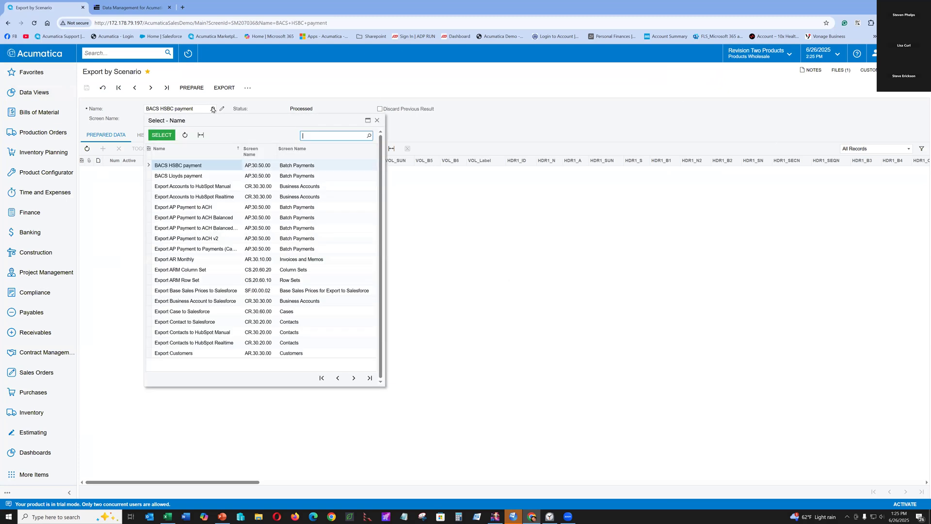
{"action": "left_click", "coordinate": [174, 354]}
{"action": "left_click", "coordinate": [161, 135]}
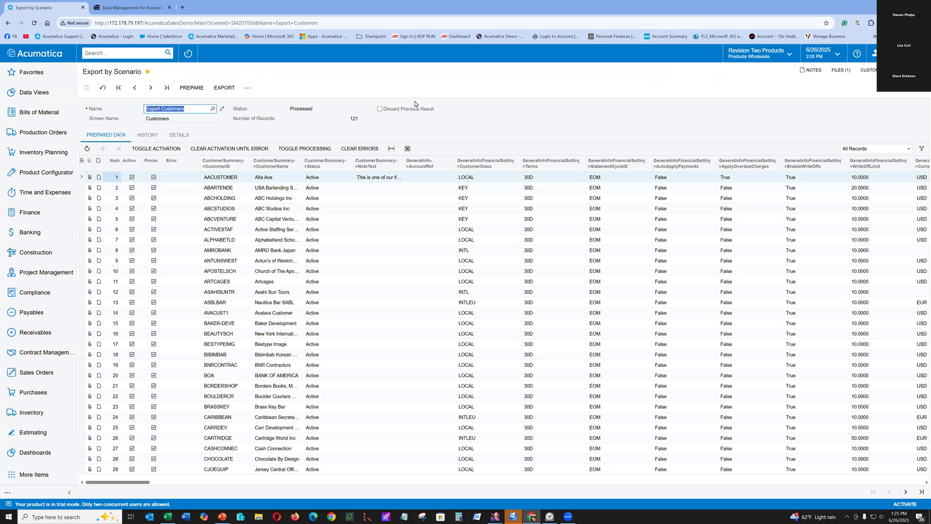
Check the files attached to the Export Customers scenario, and examine the exported Customers.xlsx workbook in Excel before closing it
{"action": "left_click", "coordinate": [839, 72]}
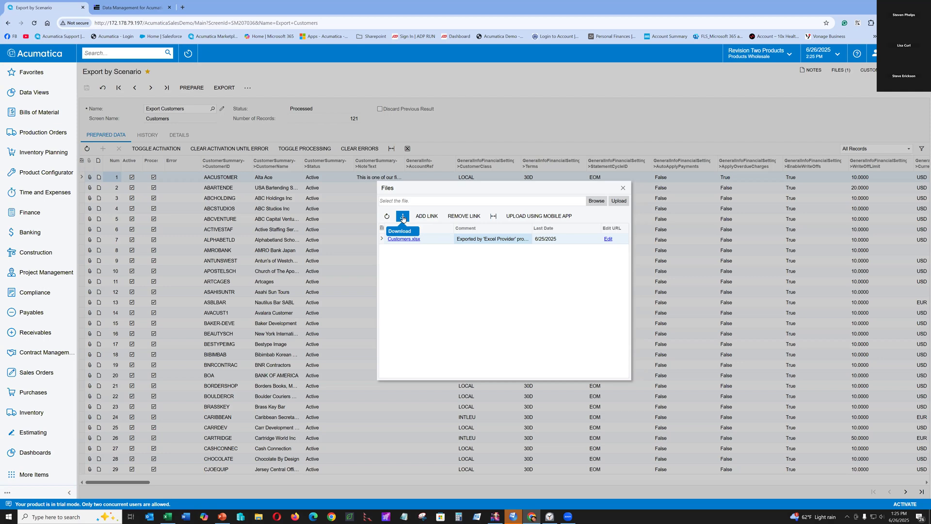
{"action": "left_click", "coordinate": [623, 188]}
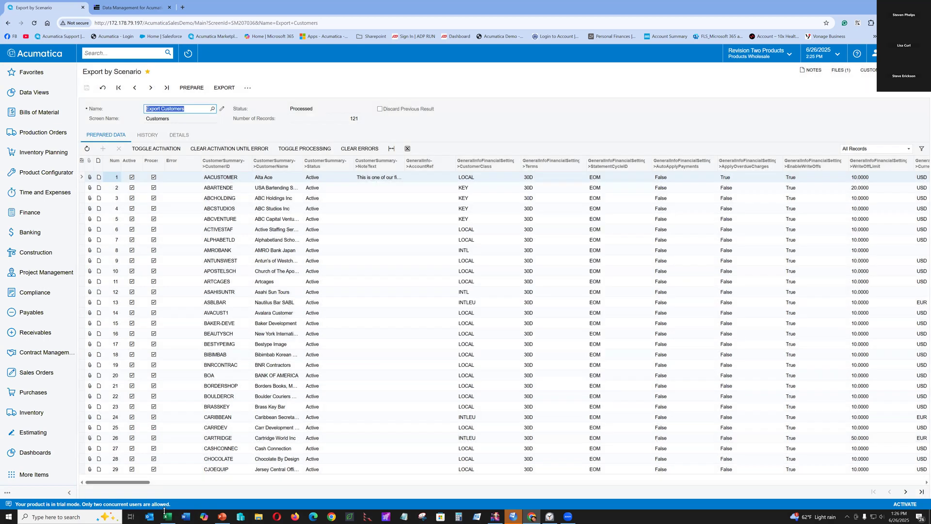
{"action": "left_click", "coordinate": [167, 515]}
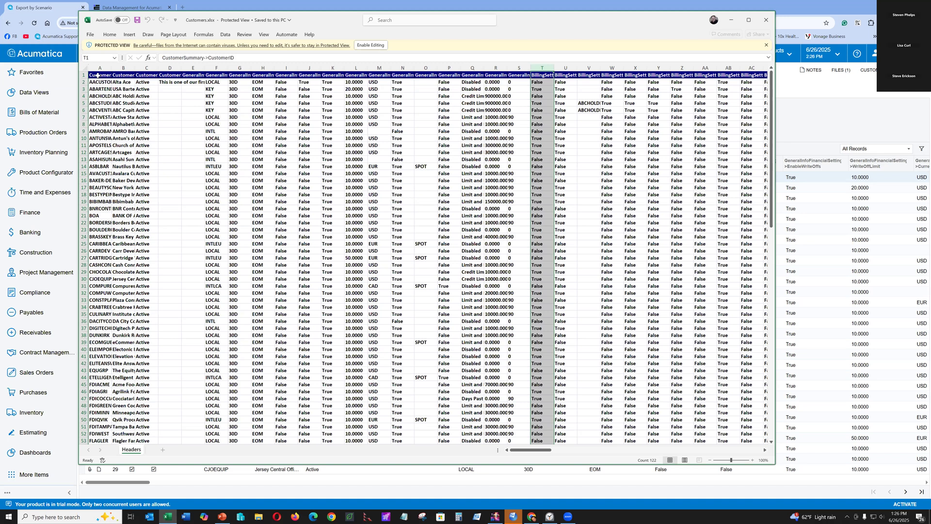
{"action": "left_click", "coordinate": [539, 76]}
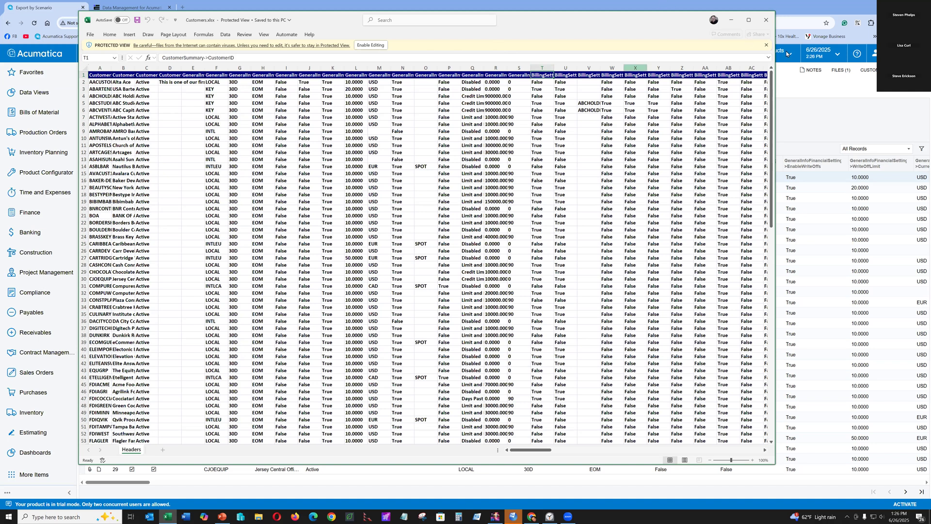
{"action": "left_click", "coordinate": [765, 22]}
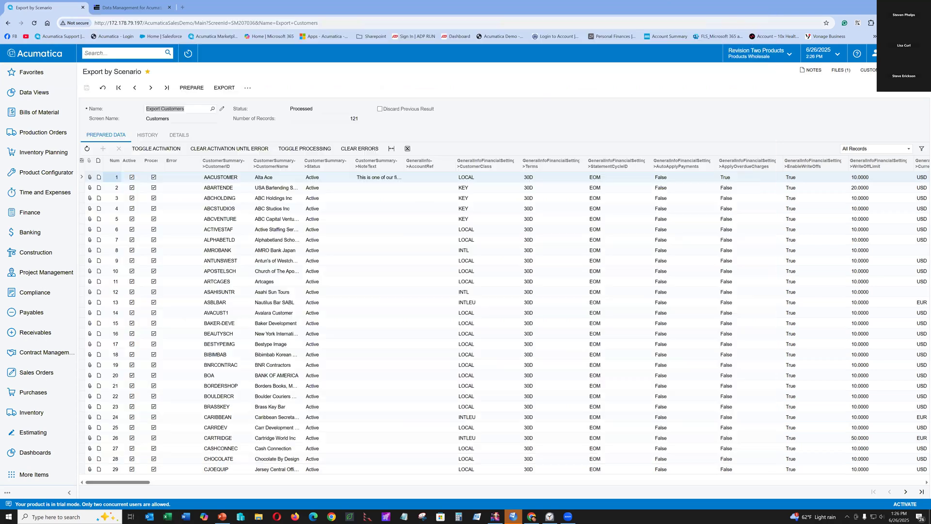
Search the system for "export", go to Export Scenarios and open the Export Customers scenario definition
{"action": "left_click", "coordinate": [109, 56]}
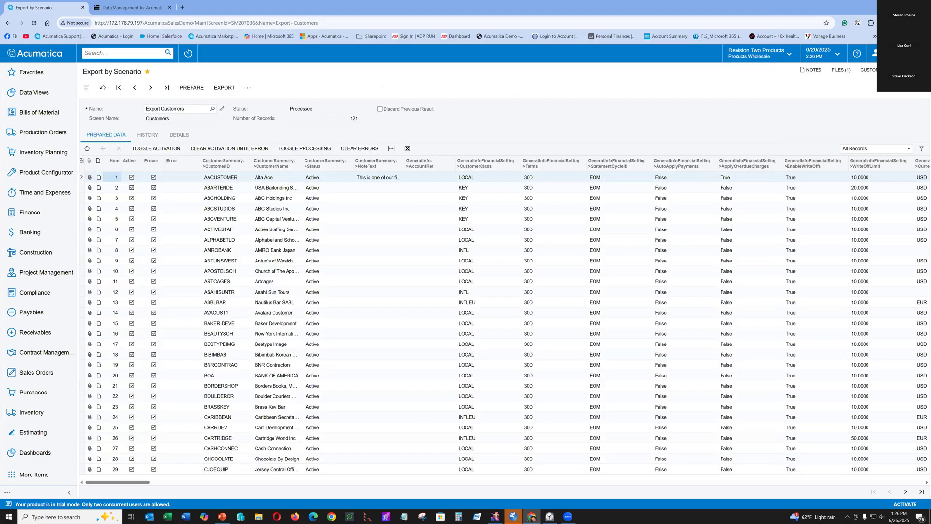
{"action": "type", "text": "export"}
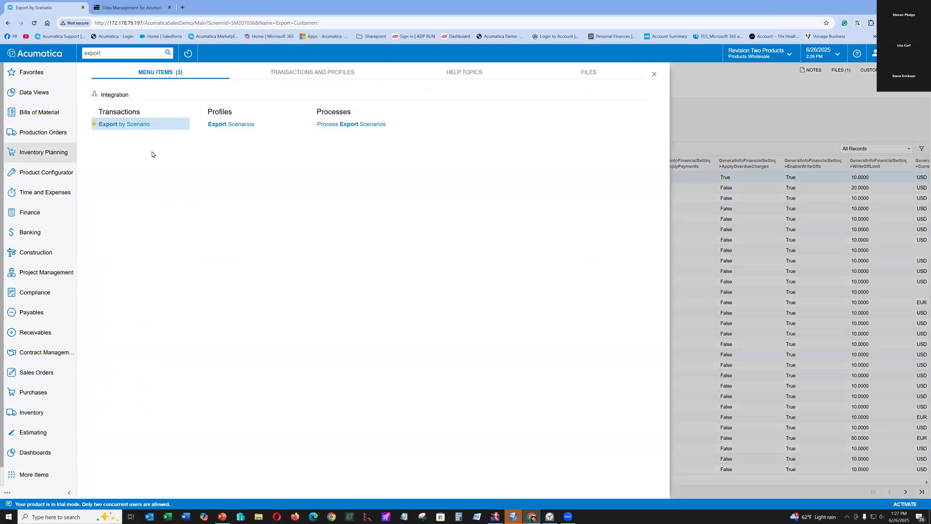
{"action": "left_click", "coordinate": [235, 127]}
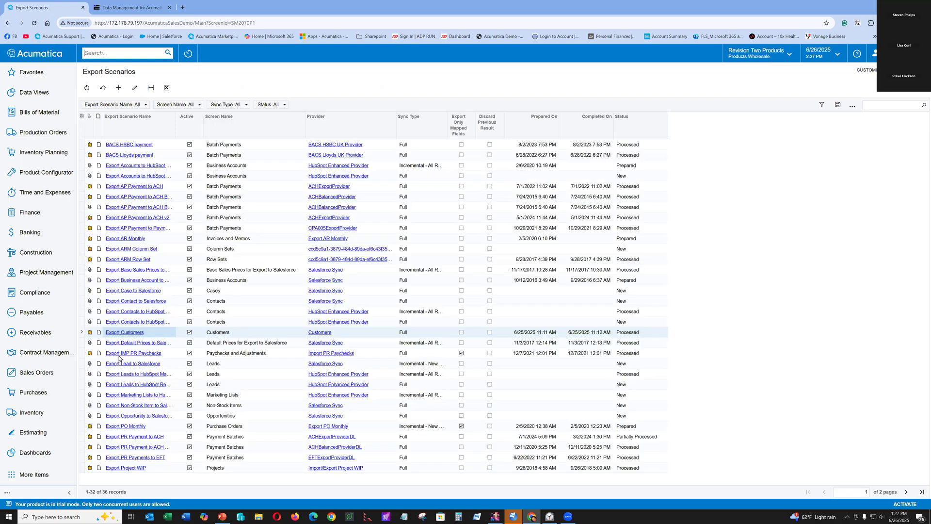
{"action": "left_click", "coordinate": [127, 332]}
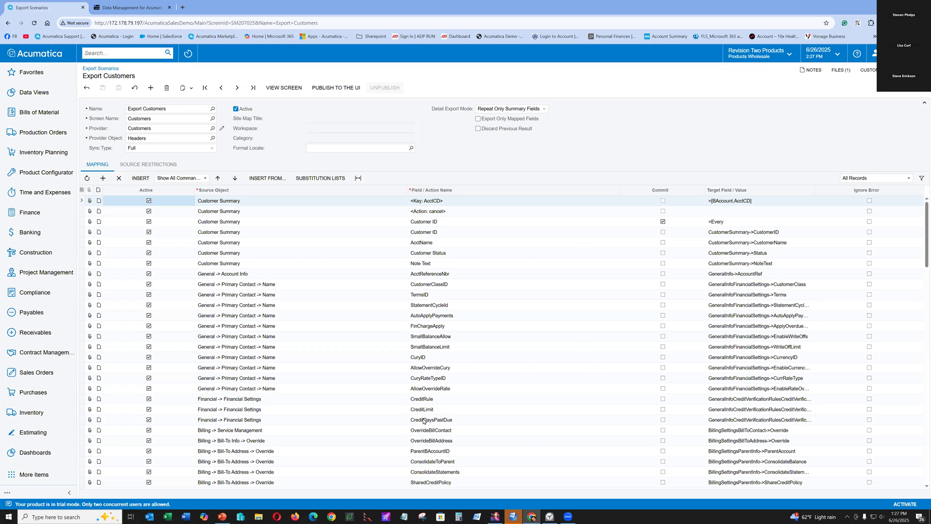
Examine the Export Customers mapping of source objects and fields to target fields, and switch to the PowerPoint slide presentation
{"action": "scroll", "coordinate": [398, 396], "scroll_direction": "down", "scroll_amount": 2}
{"action": "scroll", "coordinate": [397, 395], "scroll_direction": "down", "scroll_amount": 2}
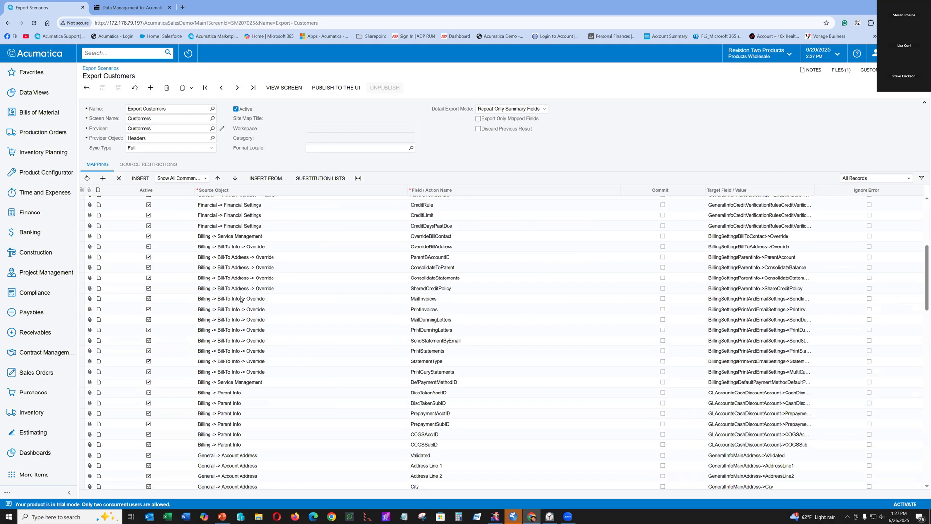
{"action": "scroll", "coordinate": [238, 329], "scroll_direction": "down", "scroll_amount": 4}
{"action": "scroll", "coordinate": [219, 305], "scroll_direction": "down", "scroll_amount": 4}
{"action": "scroll", "coordinate": [219, 373], "scroll_direction": "down", "scroll_amount": 10}
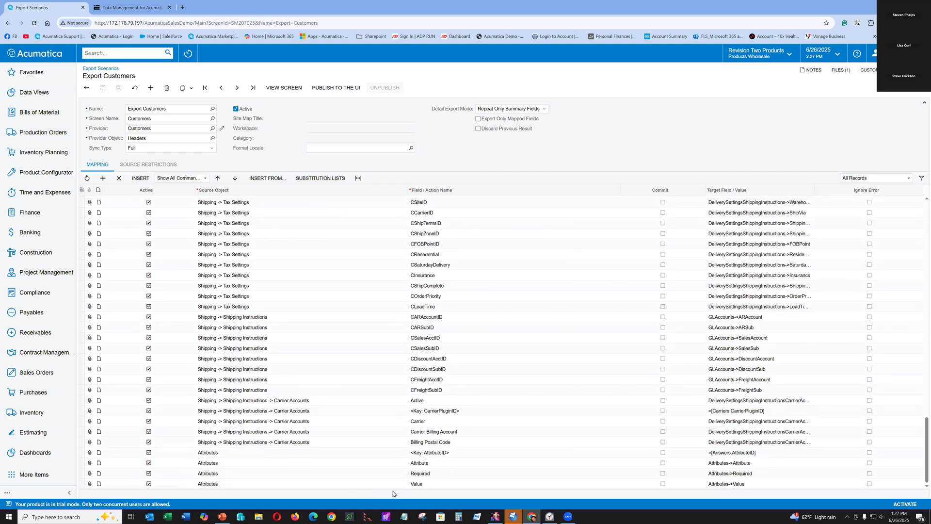
{"action": "scroll", "coordinate": [306, 407], "scroll_direction": "up", "scroll_amount": 15}
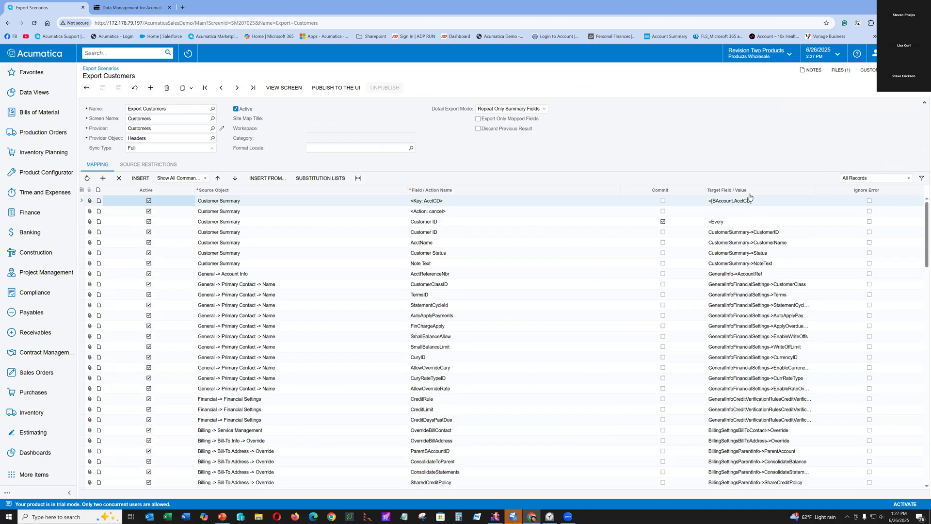
{"action": "left_click", "coordinate": [745, 227]}
{"action": "key", "text": "Escape"}
{"action": "left_click", "coordinate": [222, 516]}
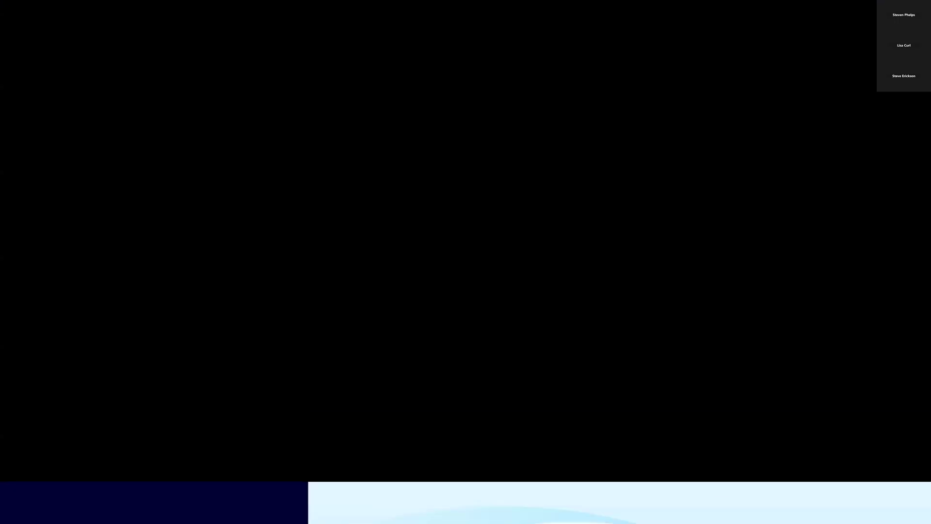